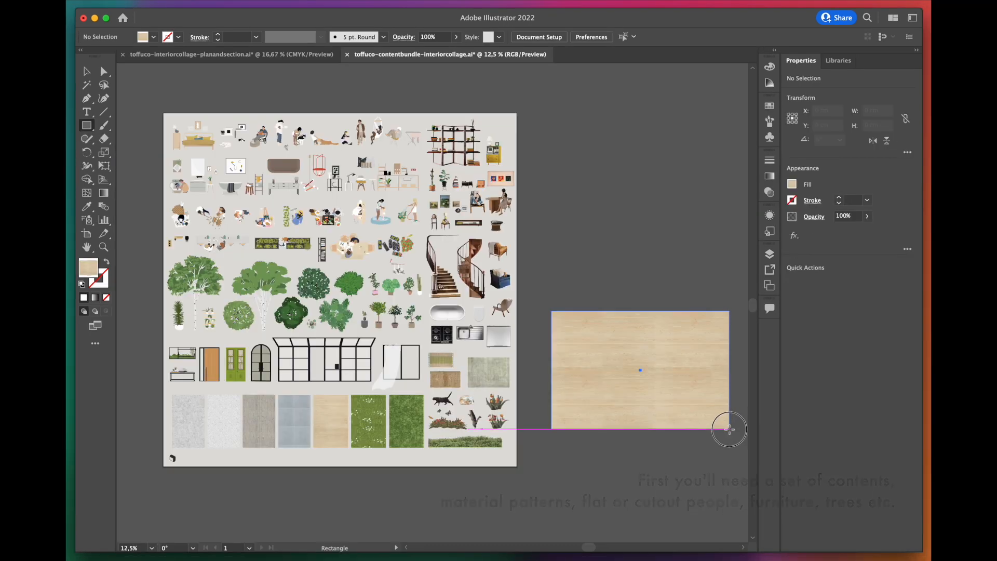
# Lay out the wood floor rectangle beside the content sheet, with a blue-grey tile area overlapping the floor's left edge.
pyautogui.moveTo(727, 428); pyautogui.dragTo(611, 478)
pyautogui.hscroll(2, 611, 475)
pyautogui.click(586, 467)
pyautogui.moveTo(535, 385); pyautogui.dragTo(535, 370)
pyautogui.click(613, 390)
pyautogui.moveTo(613, 412); pyautogui.dragTo(613, 436)
pyautogui.click(603, 469)
pyautogui.click(536, 380)
pyautogui.moveTo(536, 385); pyautogui.dragTo(536, 388)
# Place copies of the arched door, bathtub and steel appliance around the floors, with a white counter along the wood floor's lower edge.
pyautogui.moveTo(215, 362); pyautogui.dragTo(512, 416)
pyautogui.click(575, 462)
pyautogui.moveTo(401, 313); pyautogui.dragTo(542, 360)
pyautogui.moveTo(561, 351); pyautogui.dragTo(552, 379)
pyautogui.moveTo(450, 344)
pyautogui.mouseDown()
pyautogui.moveTo(590, 433)
pyautogui.moveTo(697, 436)
pyautogui.mouseUp()
pyautogui.click(603, 479)
pyautogui.press('m')
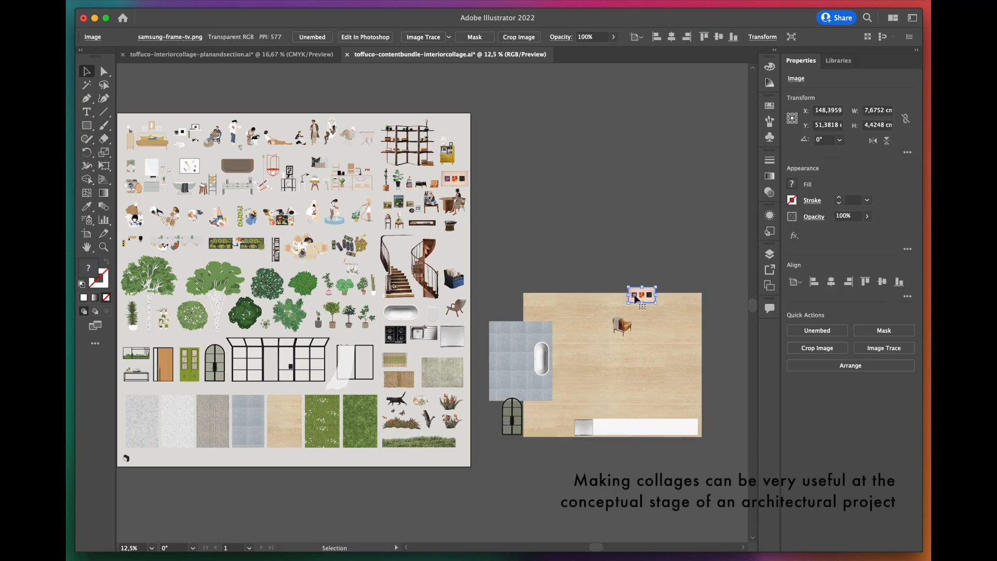
# Place copies of the spiral staircase and potted plant on the wood floor and a tree outside its lower right corner.
pyautogui.moveTo(437, 285); pyautogui.dragTo(609, 313)
pyautogui.moveTo(335, 315); pyautogui.dragTo(563, 422)
pyautogui.moveTo(216, 285); pyautogui.dragTo(720, 390)
# Draw a light textured rectangle, about 36.5 × 19.7 cm, above the wood floor and send it to the back.
pyautogui.click(177, 421)
pyautogui.press('m')
pyautogui.moveTo(552, 222); pyautogui.dragTo(680, 294)
pyautogui.rightClick(596, 276)
pyautogui.moveTo(659, 502)
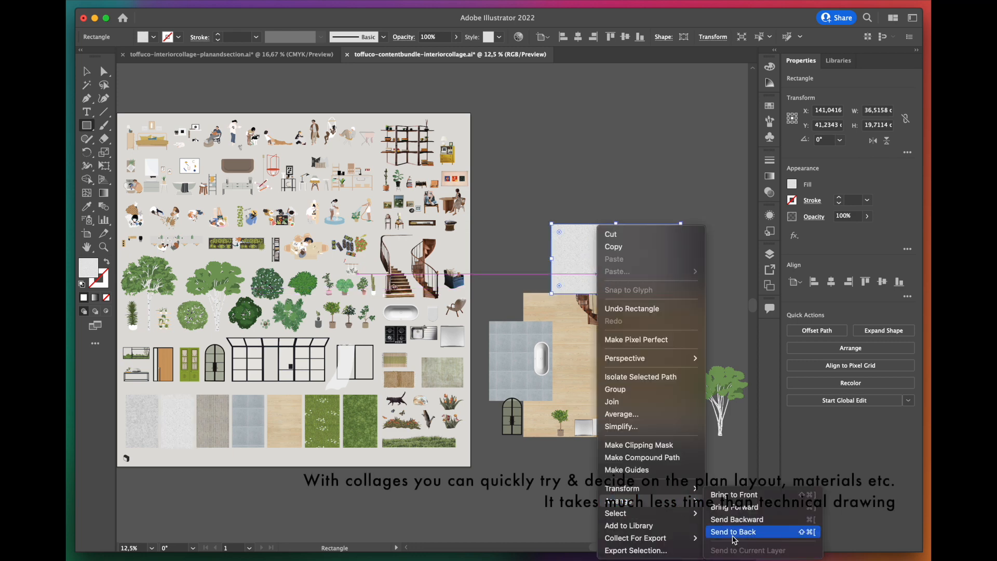
pyautogui.click(734, 534)
# Furnish the upper room with the yellow sofa set above a white slab, and move the toilet to the tile floor's left edge.
pyautogui.press('v')
pyautogui.click(494, 244)
pyautogui.moveTo(155, 141); pyautogui.dragTo(680, 264)
pyautogui.press('m')
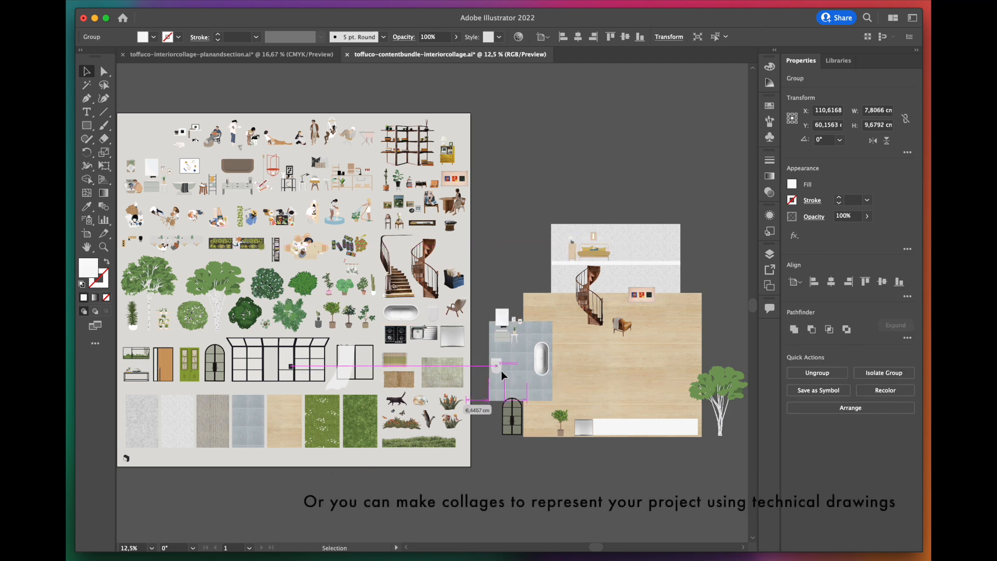
pyautogui.moveTo(516, 359); pyautogui.dragTo(496, 352)
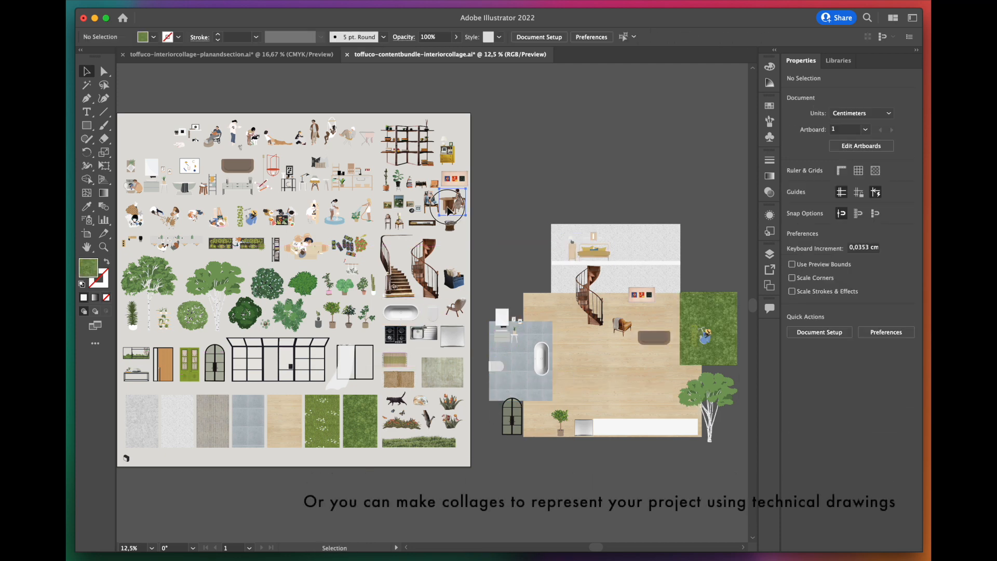
# Place the woman at the desk on the wood floor and the green landscape window below the upper room's white slab.
pyautogui.moveTo(451, 204); pyautogui.dragTo(624, 394)
pyautogui.moveTo(626, 396); pyautogui.dragTo(627, 396)
pyautogui.moveTo(143, 351); pyautogui.dragTo(672, 276)
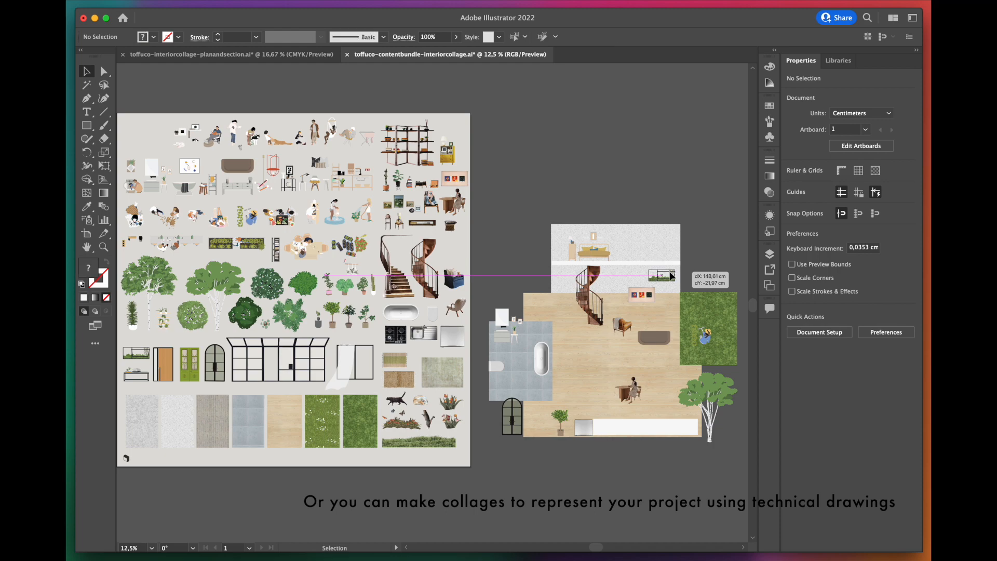
pyautogui.click(641, 447)
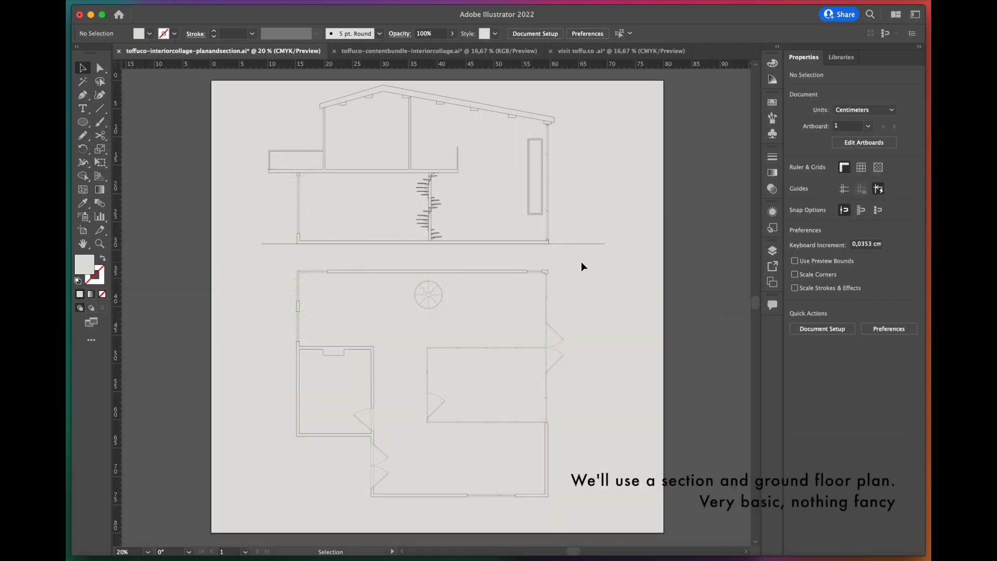
# In the plan and section document, move the ground floor plan up and left so it overlaps the base of the section.
pyautogui.moveTo(274, 517); pyautogui.dragTo(275, 518)
pyautogui.scroll(1, 311, 425)
pyautogui.moveTo(372, 237); pyautogui.dragTo(318, 184)
pyautogui.scroll(1, 288, 213)
pyautogui.scroll(-1, 552, 279)
pyautogui.click(552, 279)
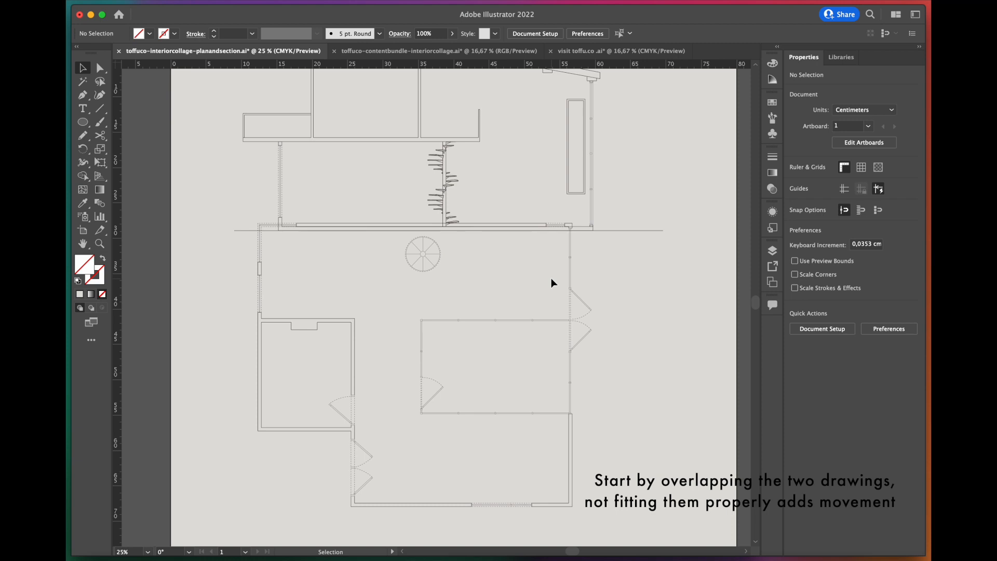
# Copy the blue-grey tile and wood pattern swatches from the content bundle and place them beside the ground floor plan.
pyautogui.scroll(2, 552, 282)
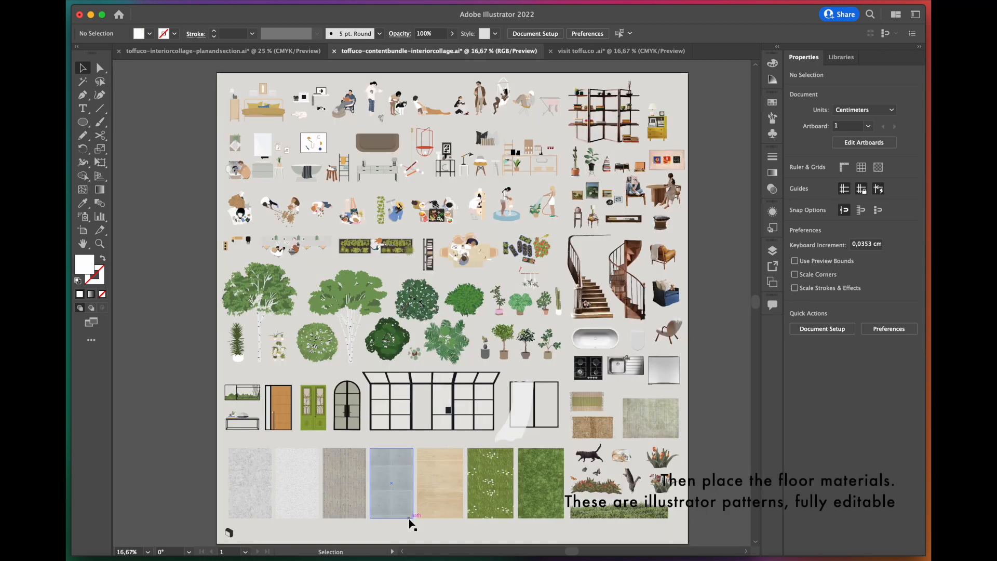
pyautogui.click(389, 489)
pyautogui.keyDown('shift'); pyautogui.click(447, 496); pyautogui.keyUp('shift')
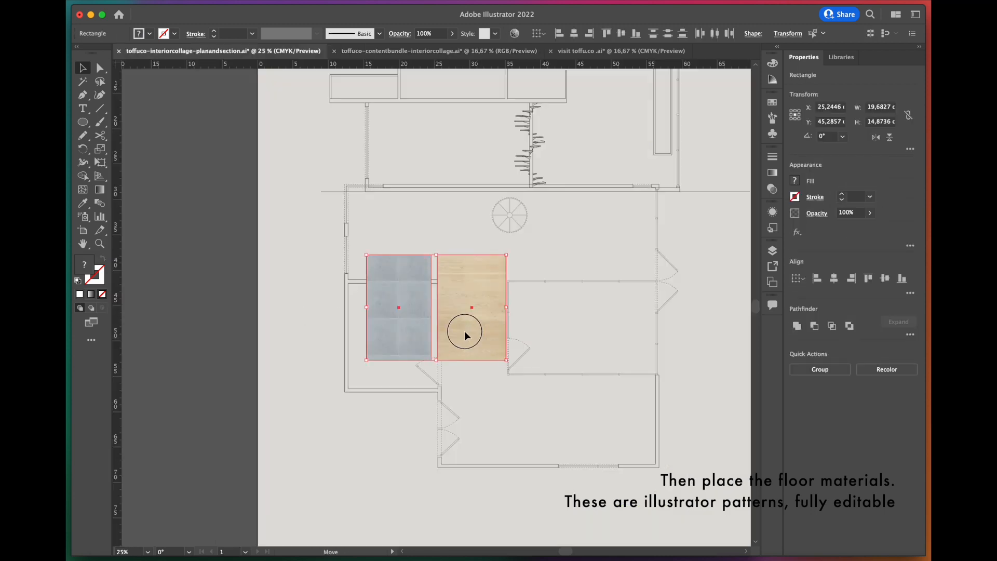
pyautogui.moveTo(465, 331); pyautogui.dragTo(285, 319)
pyautogui.click(288, 385)
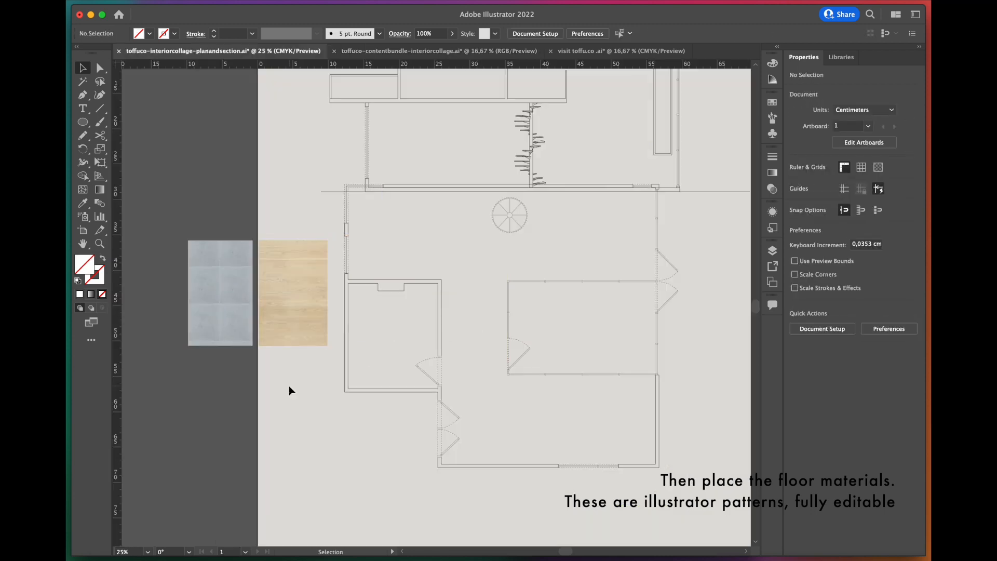
# Sample the wood pattern and draw rectangles over the plan's lower room, about 30.3 × 12.6 cm, and the corridor above it.
pyautogui.rightClick(83, 122)
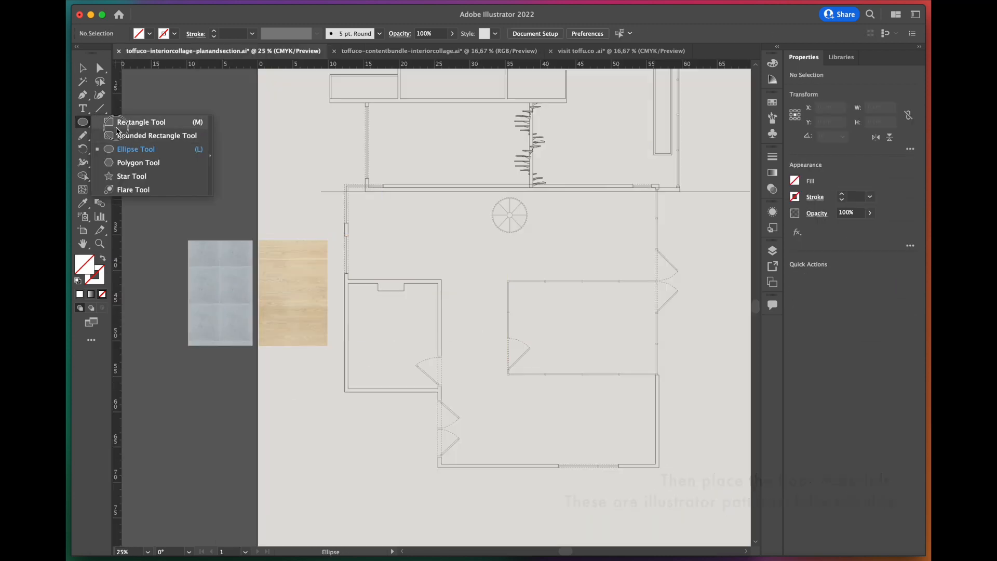
pyautogui.click(141, 121)
pyautogui.scroll(1, 633, 469)
pyautogui.click(79, 203)
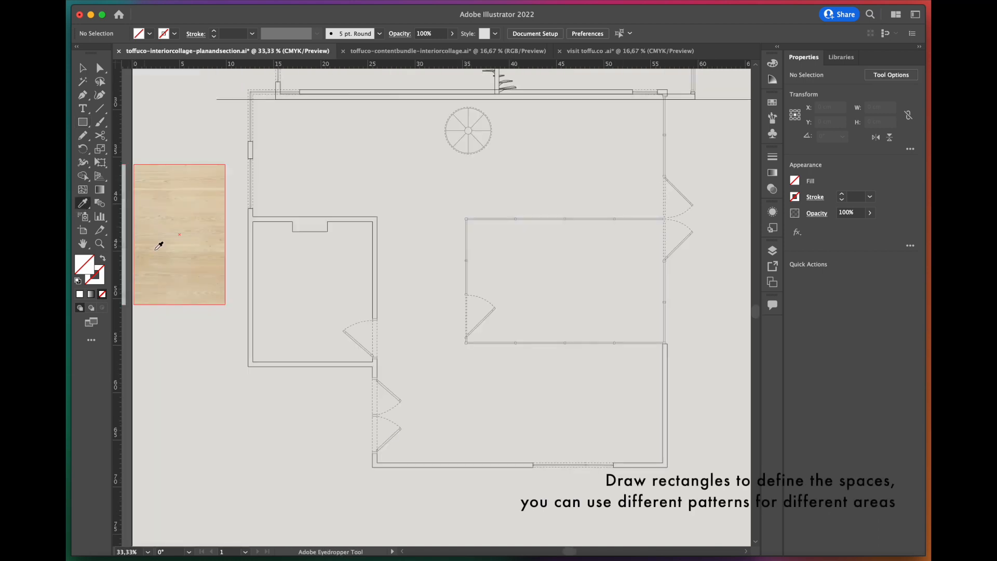
pyautogui.press('m')
pyautogui.moveTo(665, 343)
pyautogui.mouseDown()
pyautogui.moveTo(550, 423)
pyautogui.moveTo(377, 463)
pyautogui.mouseUp()
pyautogui.moveTo(378, 217); pyautogui.dragTo(465, 348)
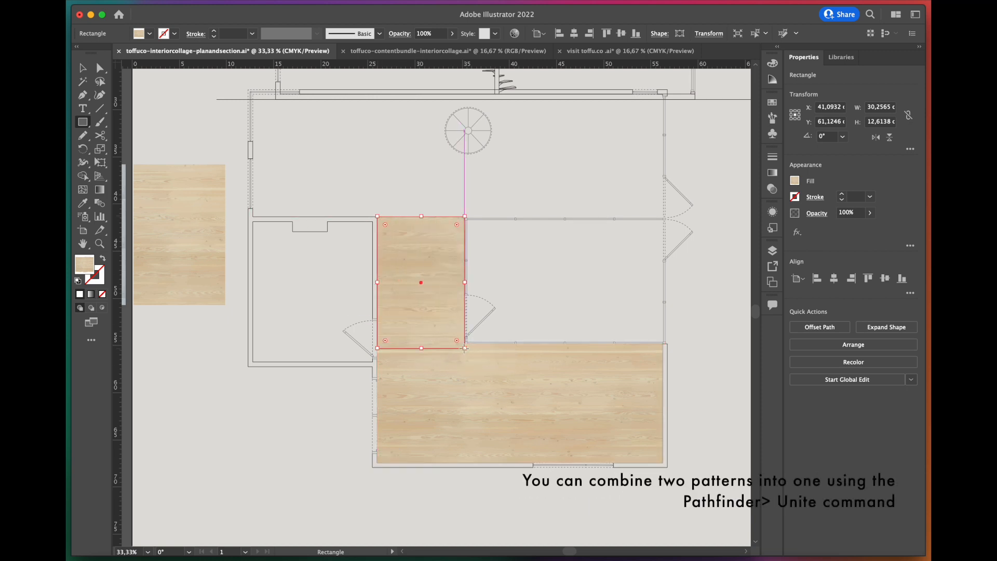
# Combine the lower room and corridor wood rectangles into one shape with Pathfinder Unite.
pyautogui.press('a')
pyautogui.keyDown('shift'); pyautogui.click(466, 399); pyautogui.keyUp('shift')
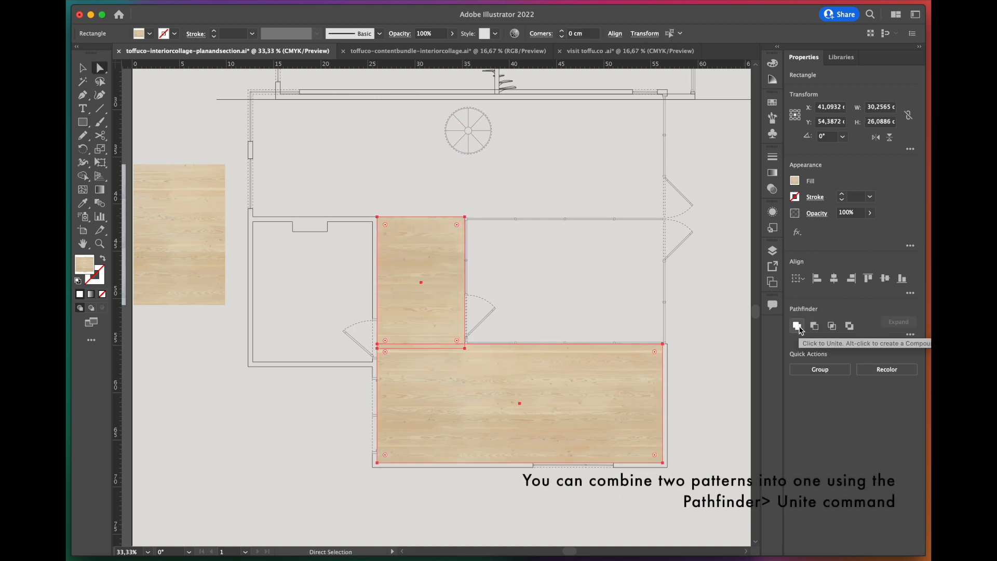
pyautogui.click(798, 325)
# Draw a wood rectangle across the plan's upper room and unite it with the existing wood floor shape.
pyautogui.scroll(1, 415, 260)
pyautogui.press('m')
pyautogui.moveTo(255, 116); pyautogui.dragTo(666, 239)
pyautogui.press('v')
pyautogui.keyDown('shift'); pyautogui.click(416, 281); pyautogui.keyUp('shift')
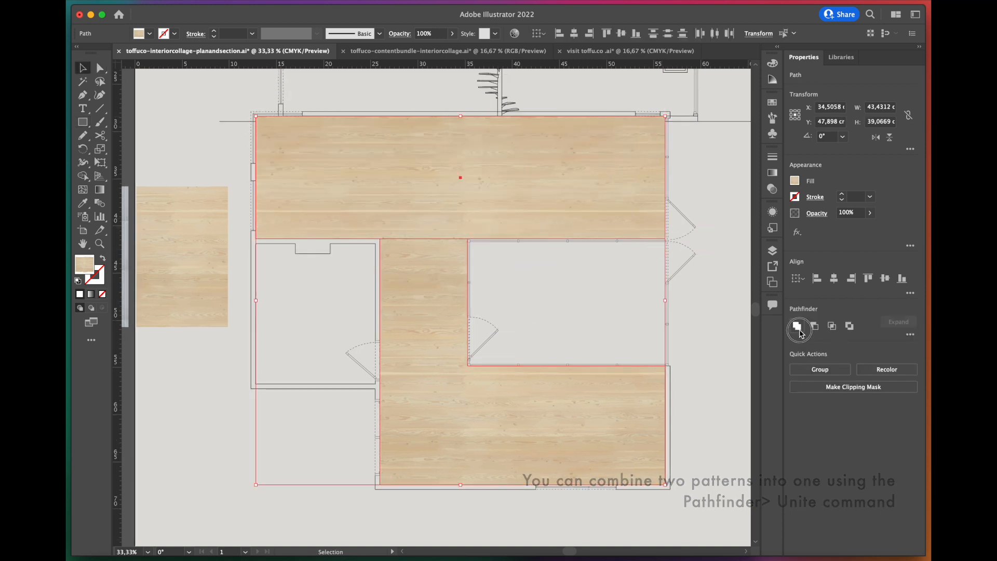
pyautogui.click(815, 326)
pyautogui.click(581, 292)
# Draw white rectangles for the bathroom's upper niche, about 3.7 × 1.1 cm, and the bathroom's right wall above the door.
pyautogui.press('m')
pyautogui.scroll(6, 295, 253)
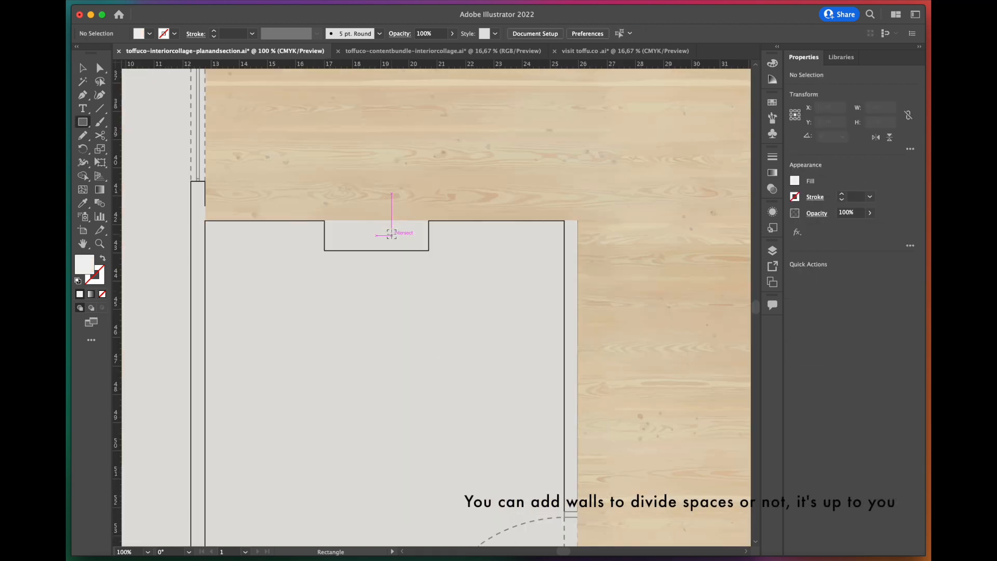
pyautogui.moveTo(289, 213); pyautogui.dragTo(452, 258)
pyautogui.scroll(-2, 395, 174)
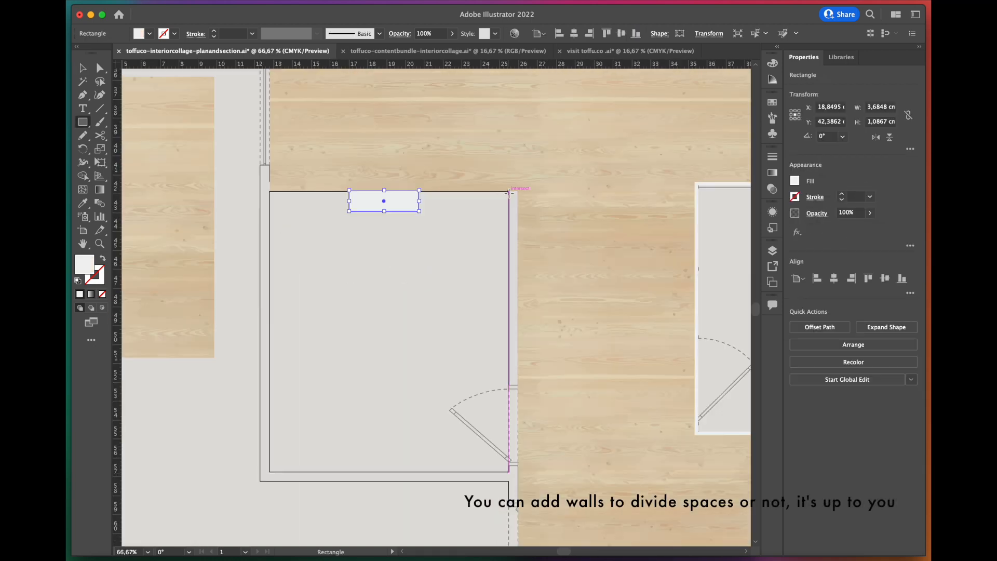
pyautogui.moveTo(509, 191); pyautogui.dragTo(517, 381)
# Cover the bathroom with a blue-grey tile rectangle, about 12.7 × 14.9 cm, and send it to the back.
pyautogui.scroll(-1, 305, 218)
pyautogui.moveTo(278, 198); pyautogui.dragTo(458, 409)
pyautogui.press('v')
pyautogui.rightClick(367, 227)
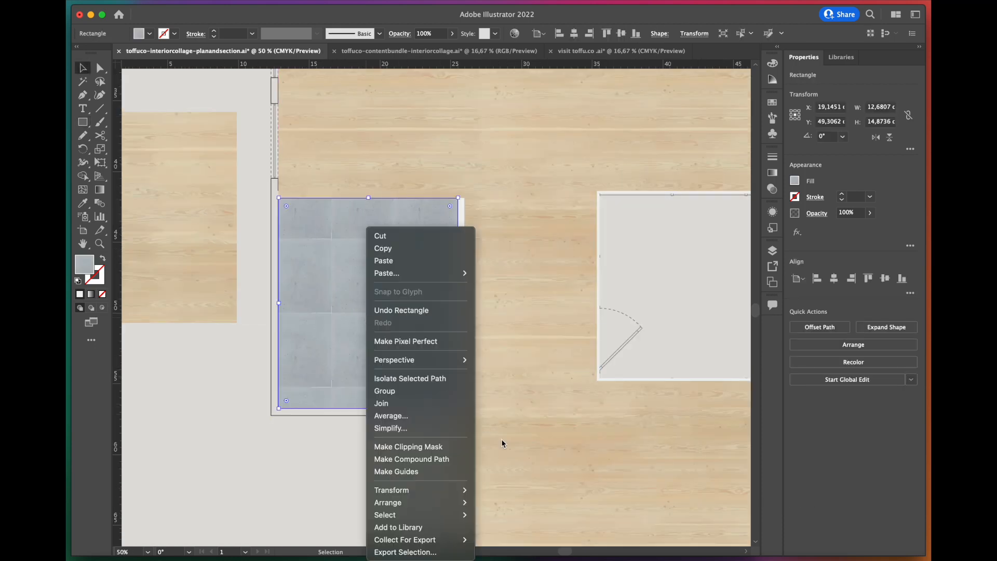
pyautogui.click(503, 533)
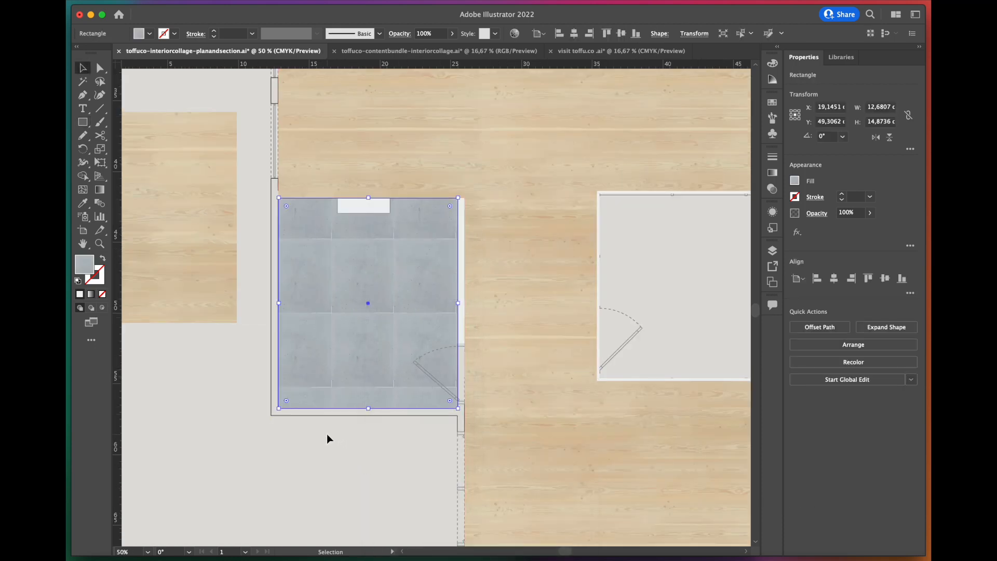
# Copy the flowered grass swatch from the content bundle into the plan document and fill the courtyard with a rectangle of it.
pyautogui.hotkey('ctrl', 'Tab')
pyautogui.click(501, 481)
pyautogui.press('super+c')
pyautogui.hotkey('ctrl', 'Tab')
pyautogui.press('super+v')
pyautogui.moveTo(412, 334); pyautogui.dragTo(165, 474)
pyautogui.press('m')
pyautogui.moveTo(451, 245)
pyautogui.mouseDown()
pyautogui.moveTo(592, 374)
pyautogui.moveTo(646, 369)
pyautogui.mouseUp()
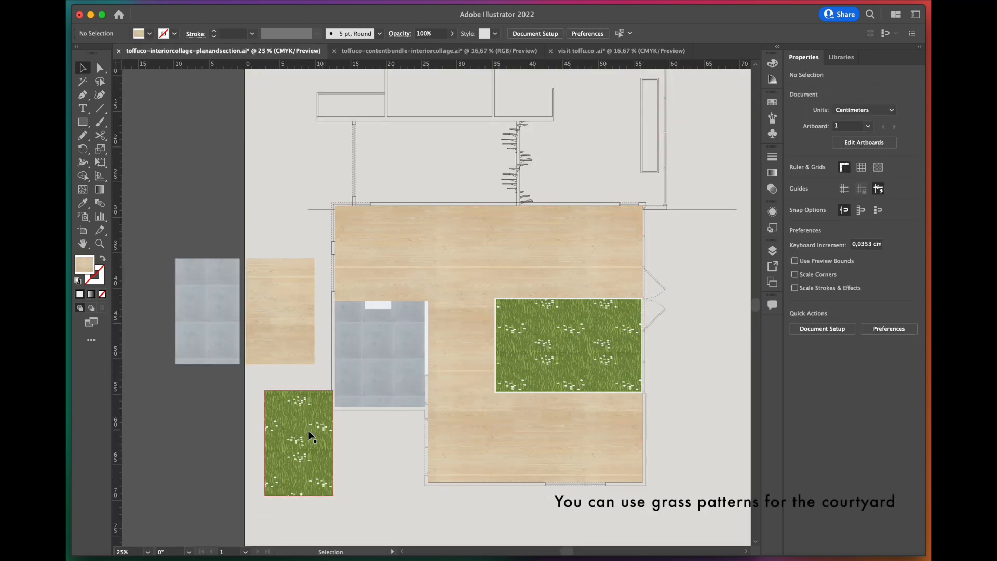
# Delete the spare grass, tile and wood pattern swatches beside the plan.
pyautogui.click(275, 435)
pyautogui.press('Delete')
pyautogui.moveTo(215, 347); pyautogui.dragTo(266, 434)
pyautogui.press('Delete')
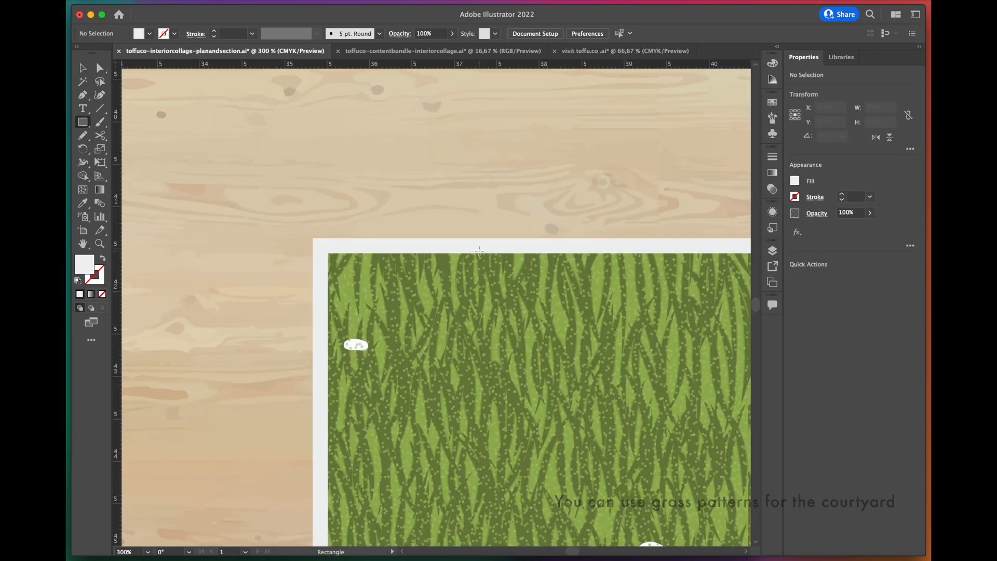
# Draw a small white rectangle on the inner side of the courtyard's upper wall.
pyautogui.moveTo(489, 256); pyautogui.dragTo(556, 278)
pyautogui.press('v')
pyautogui.press('super+minus')
pyautogui.press('super+minus')
pyautogui.press('super+minus')
pyautogui.press('super+minus')
pyautogui.press('super+minus')
pyautogui.click(296, 319)
pyautogui.press('super+minus')
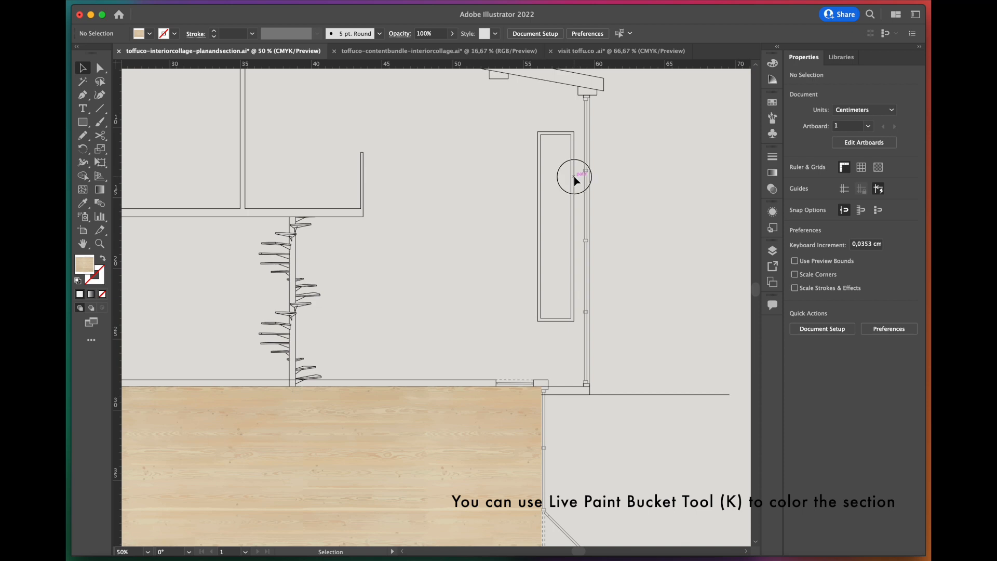
# Swap stroke and fill on the tall narrow window frame in the section to make it solid black.
pyautogui.click(574, 176)
pyautogui.press('super+equal')
pyautogui.click(103, 258)
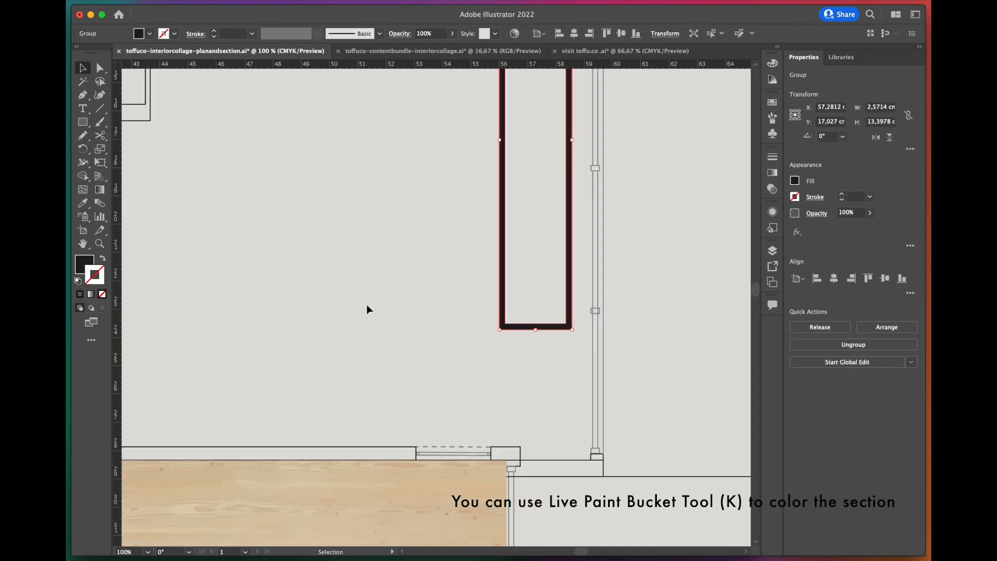
pyautogui.click(367, 304)
pyautogui.scroll(-1, 628, 308)
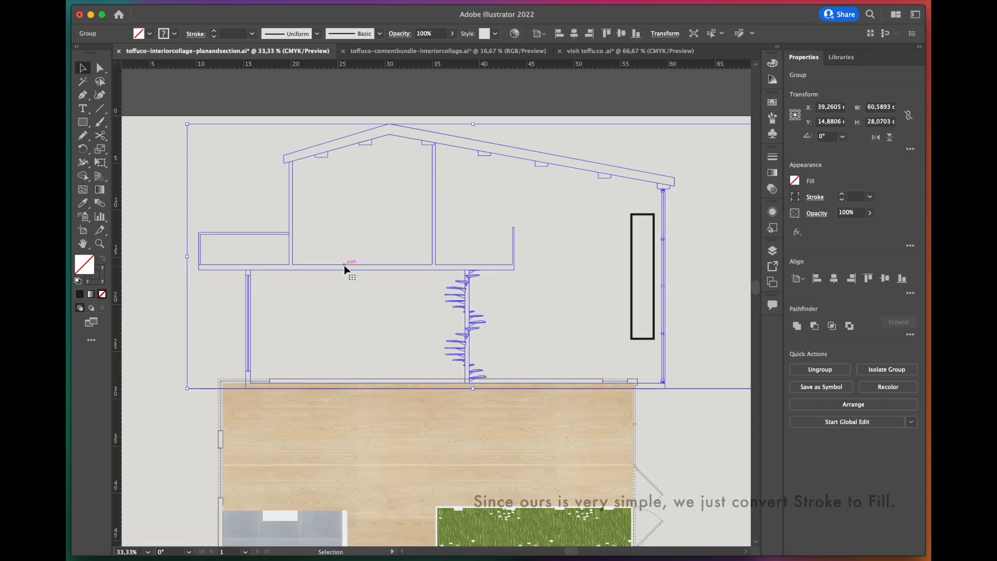
# Isolate the section group and swap stroke and fill on its floor slab, walls, roof and roof beams.
pyautogui.doubleClick(344, 267)
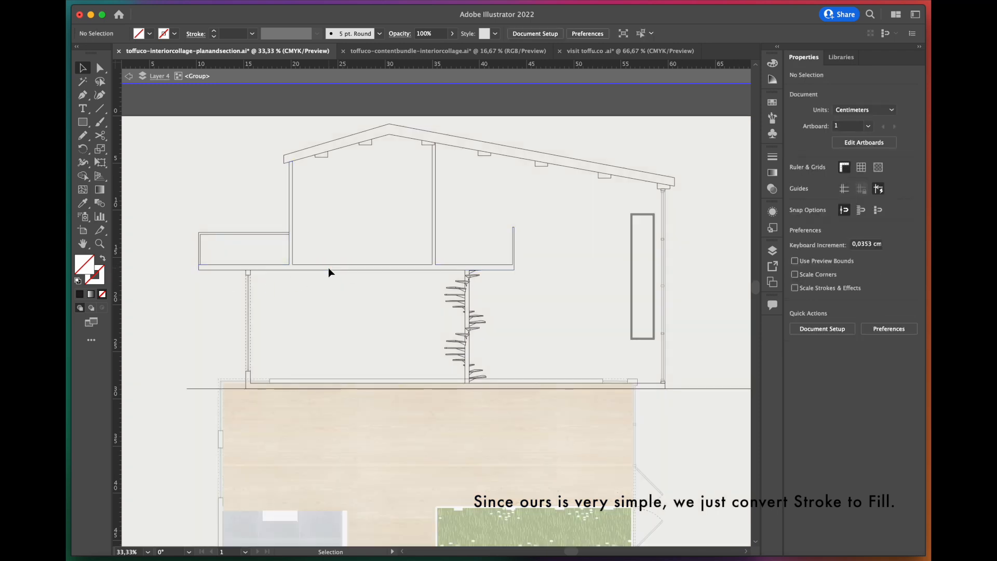
pyautogui.click(324, 270)
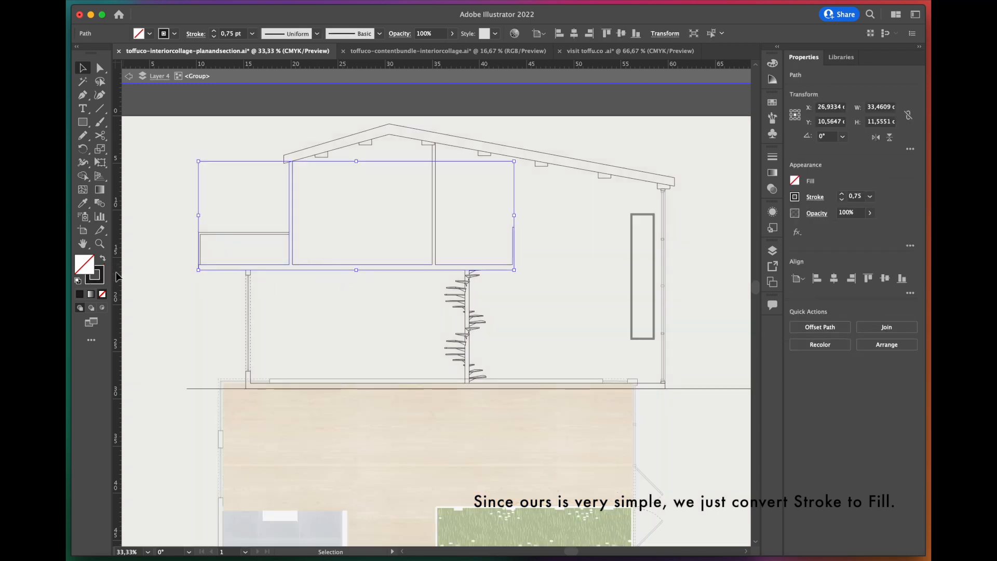
pyautogui.click(103, 260)
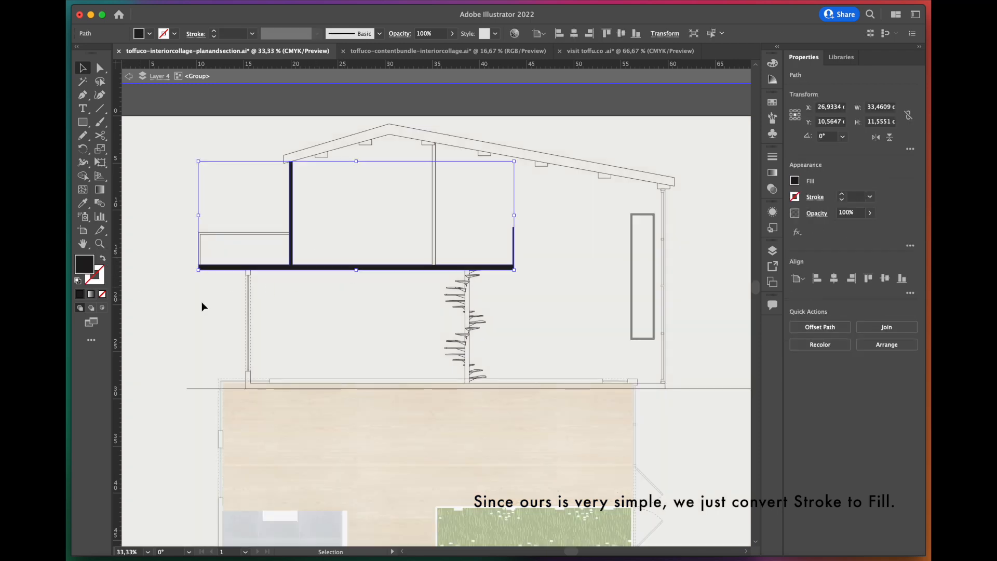
pyautogui.click(386, 126)
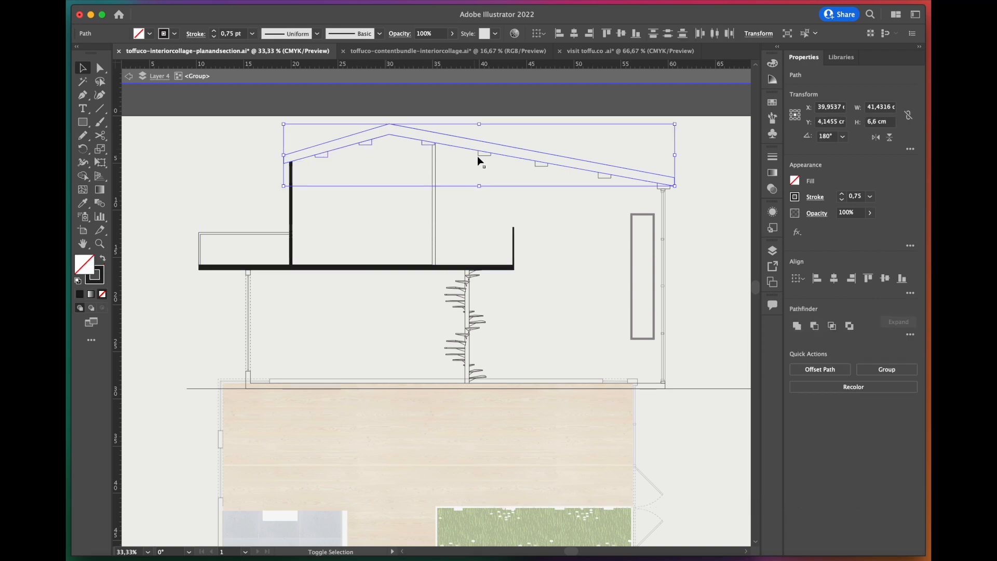
pyautogui.keyDown('shift'); pyautogui.click(658, 189); pyautogui.keyUp('shift')
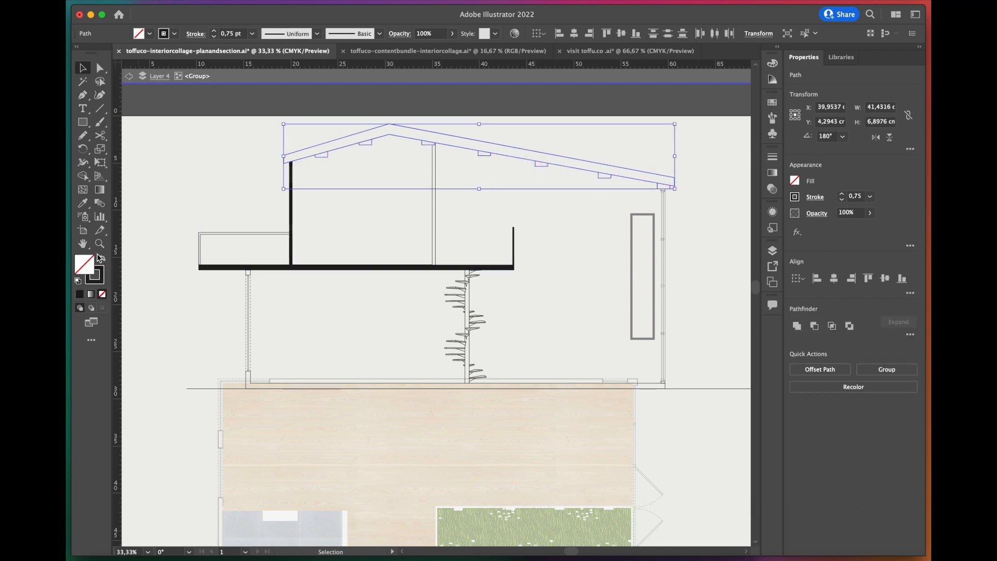
pyautogui.click(103, 259)
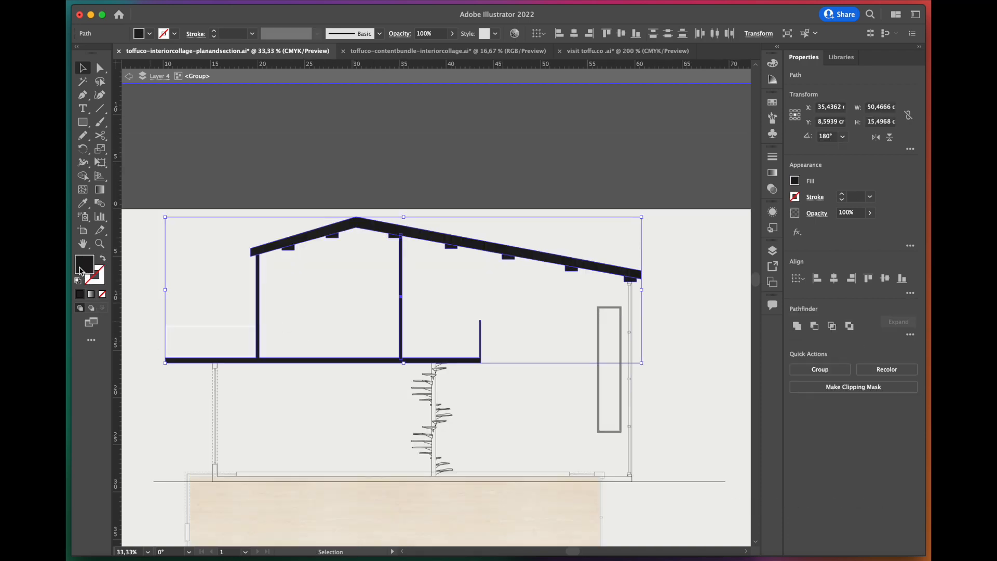
# Change the fill of the selected roof, walls and floor slab to dark brown.
pyautogui.doubleClick(82, 266)
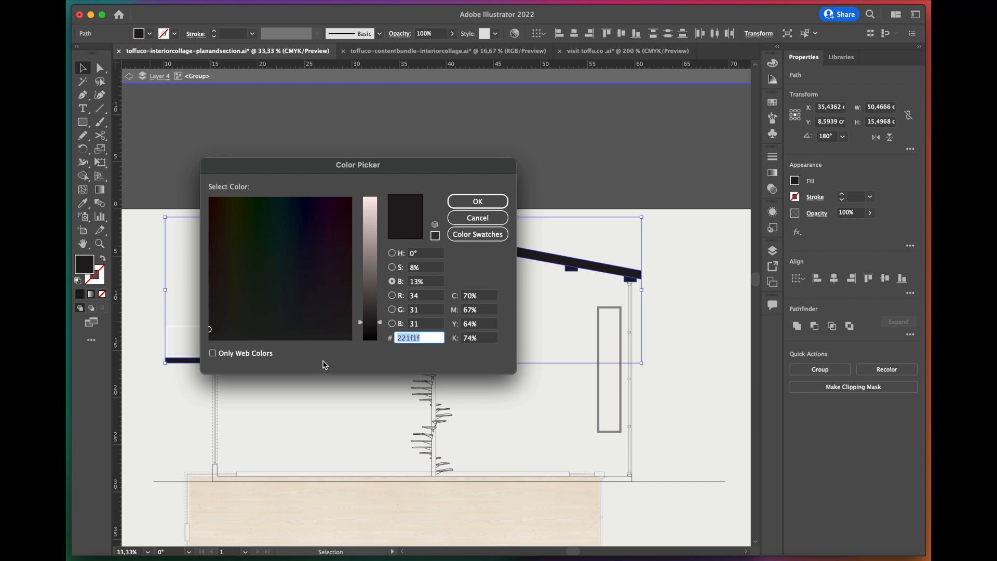
pyautogui.click(471, 202)
pyautogui.click(347, 320)
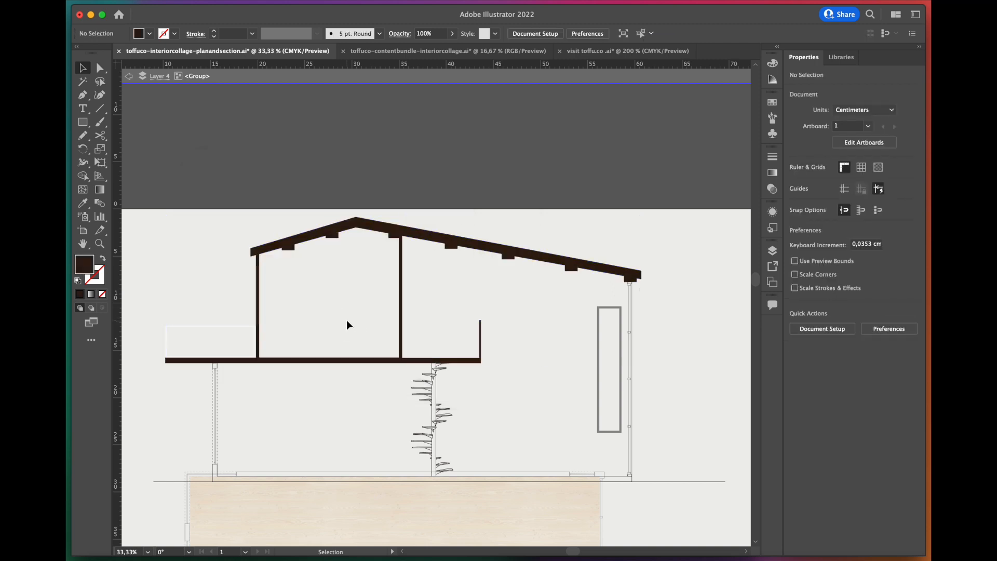
# Trace the section's interior outline from the left ground-floor wall around the roof and base as a closed 0.75 pt path.
pyautogui.scroll(-2, 347, 320)
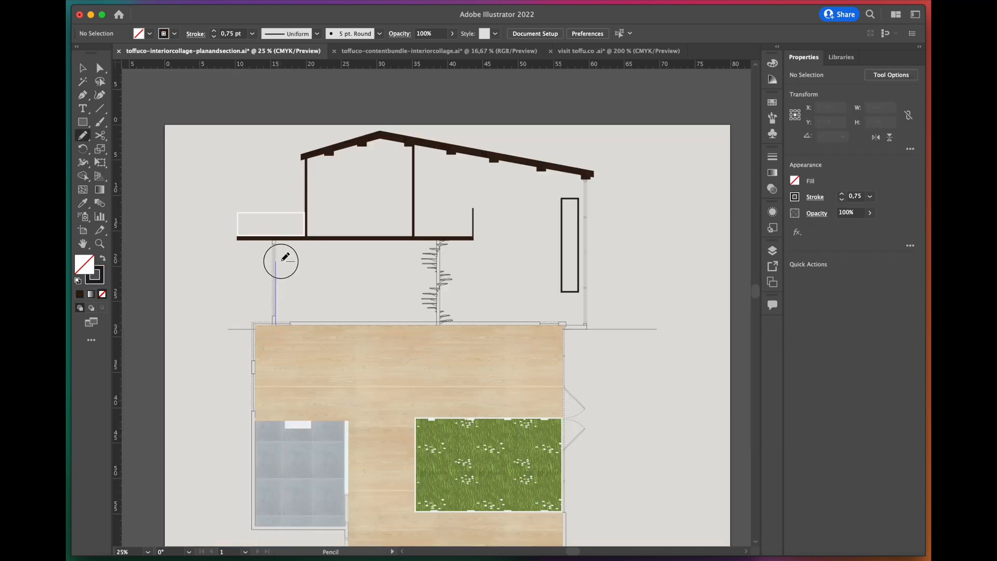
pyautogui.moveTo(281, 262); pyautogui.dragTo(284, 239)
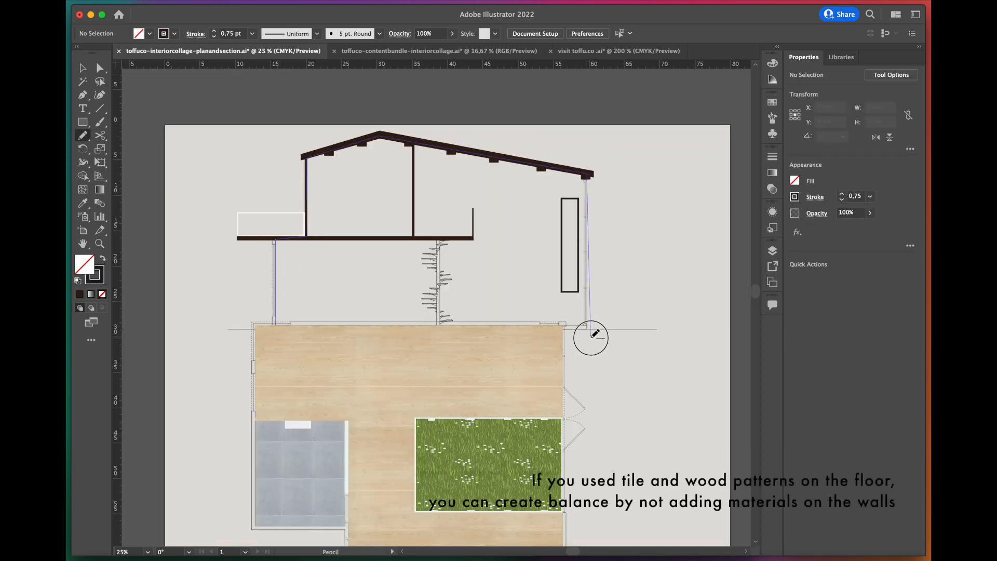
pyautogui.moveTo(281, 318); pyautogui.dragTo(279, 321)
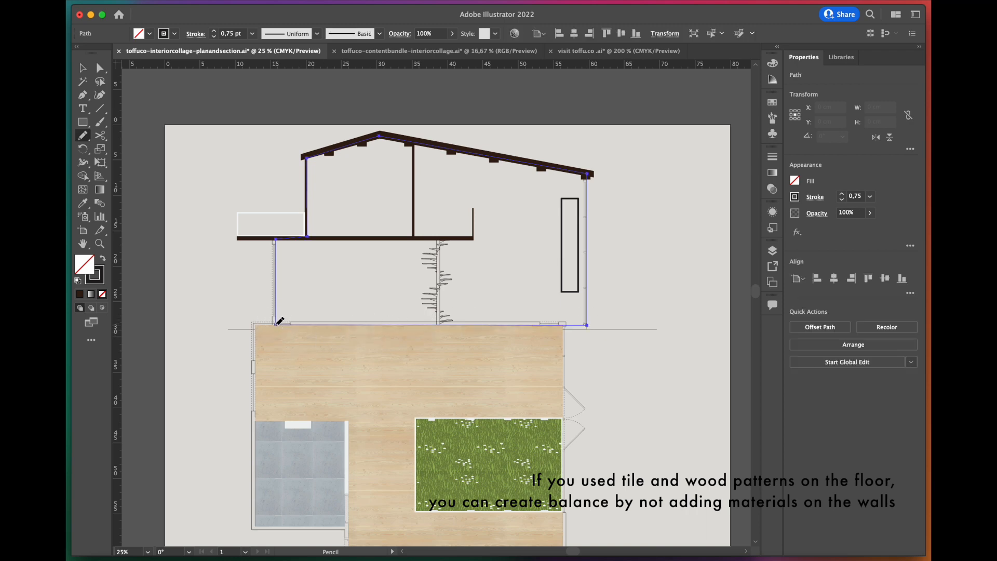
# Give the traced section interior a solid #eeece8 fill without a stroke.
pyautogui.click(102, 259)
pyautogui.doubleClick(84, 265)
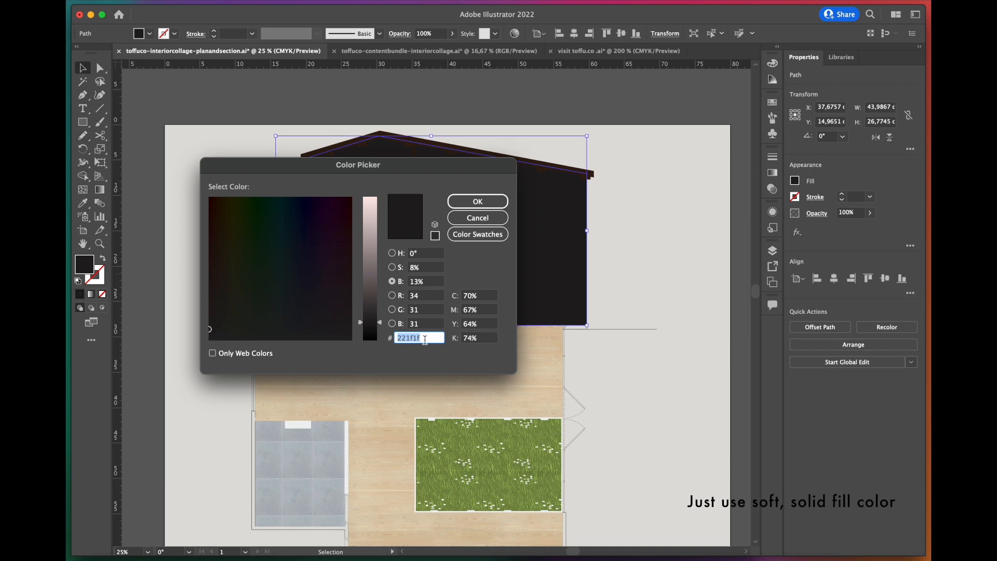
pyautogui.write('eeece8')
pyautogui.click(476, 203)
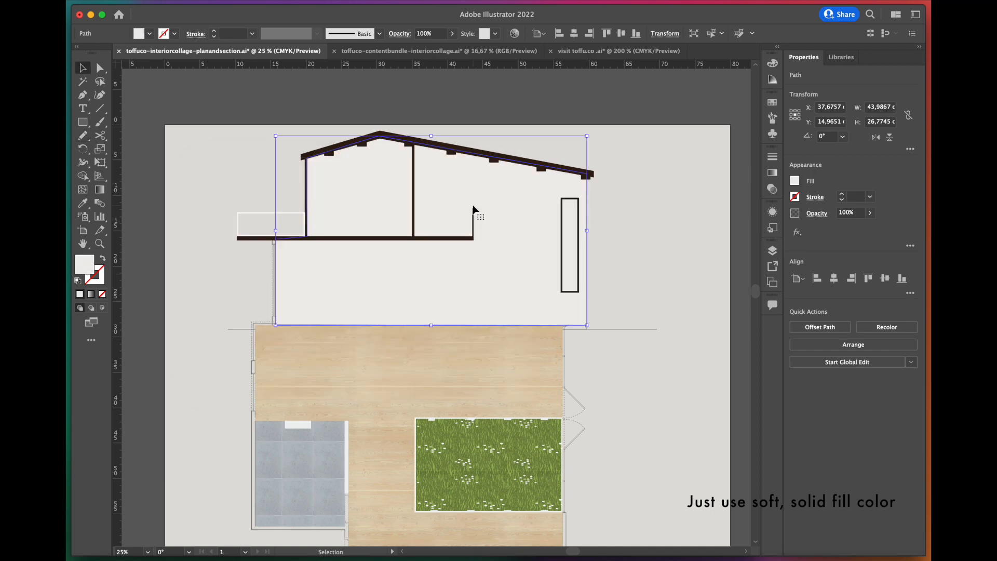
pyautogui.click(613, 361)
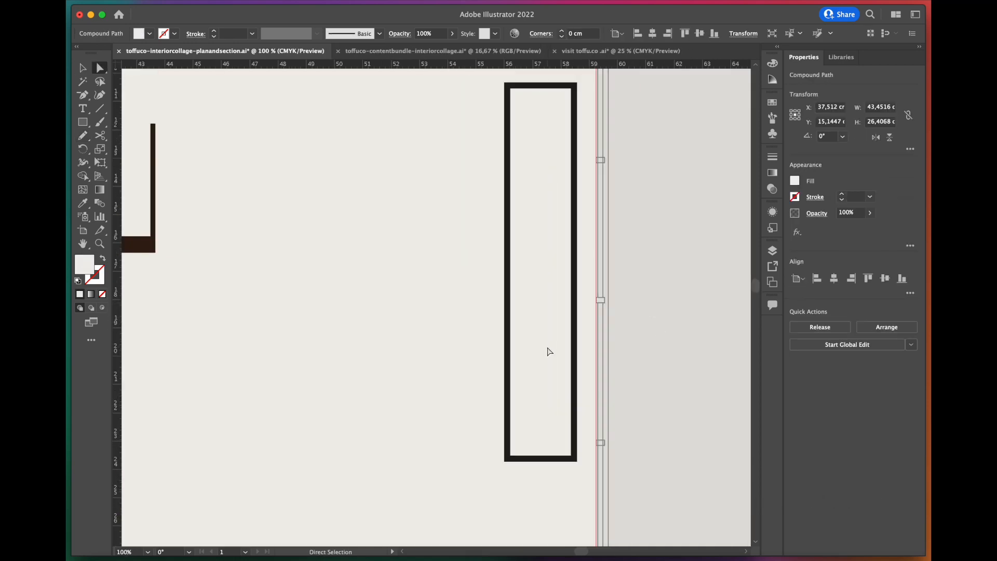
# Select the wall and tall window frame in the section and erase the wall area inside the frame with the Shape Builder tool.
pyautogui.press('super+a')
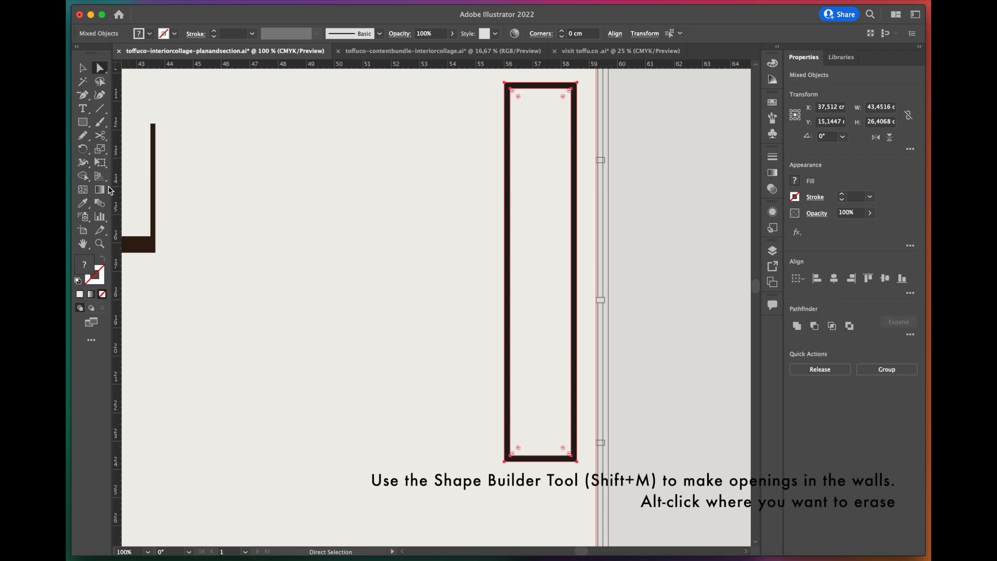
pyautogui.click(83, 176)
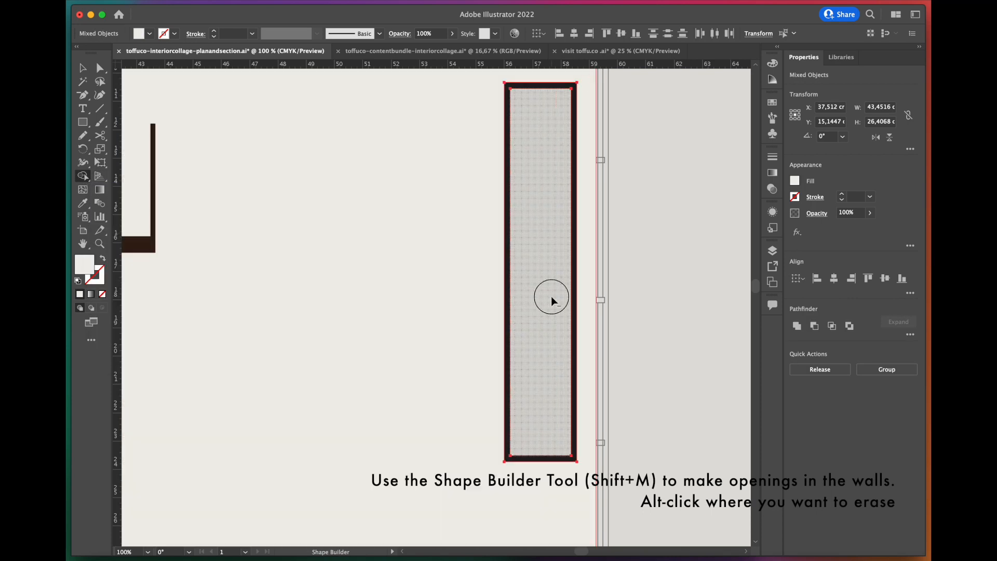
pyautogui.click(550, 296)
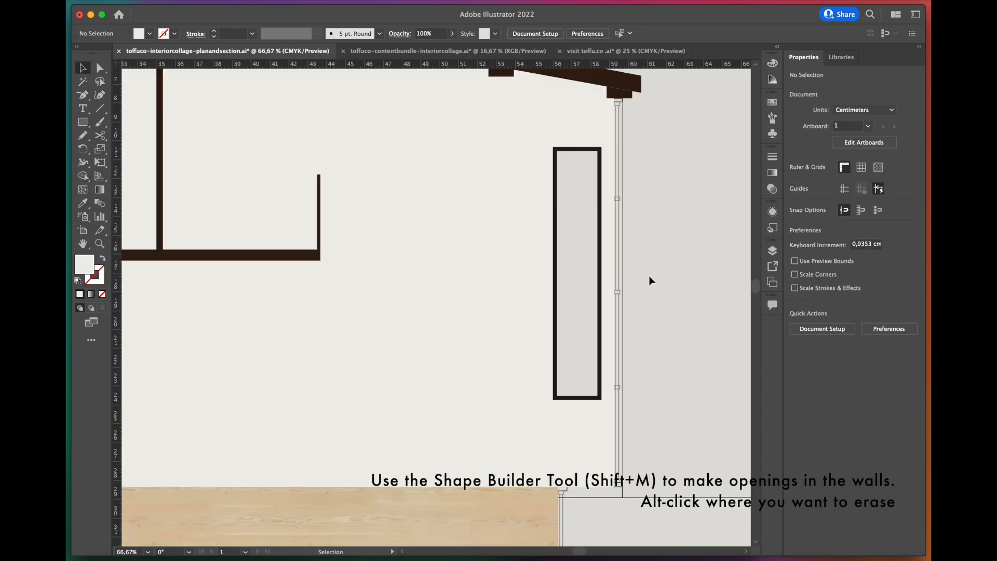
# Draw a narrow white rectangle over the section's right exterior wall, from the roof beam down to the floor.
pyautogui.press('super+minus')
pyautogui.press('m')
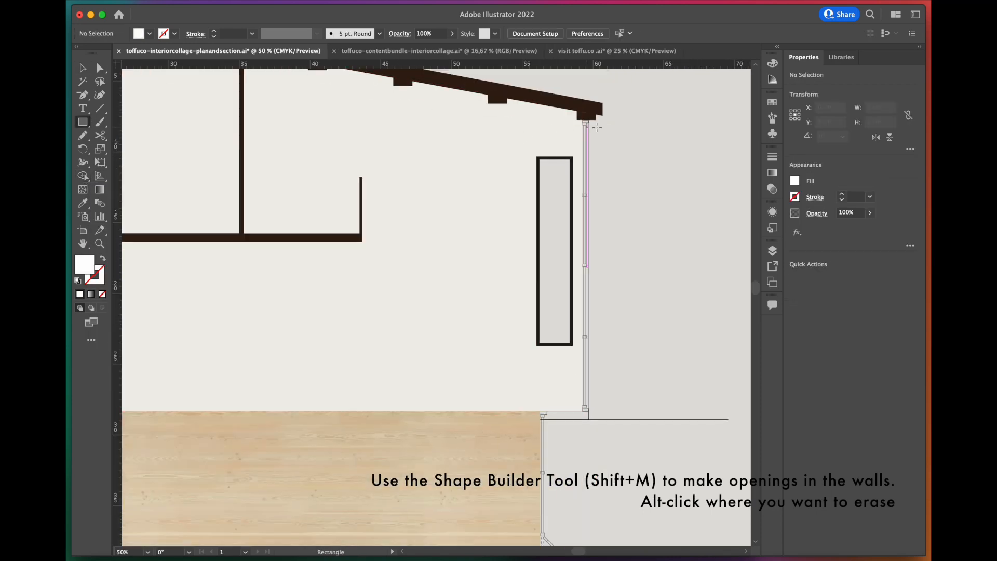
pyautogui.moveTo(587, 120); pyautogui.dragTo(584, 413)
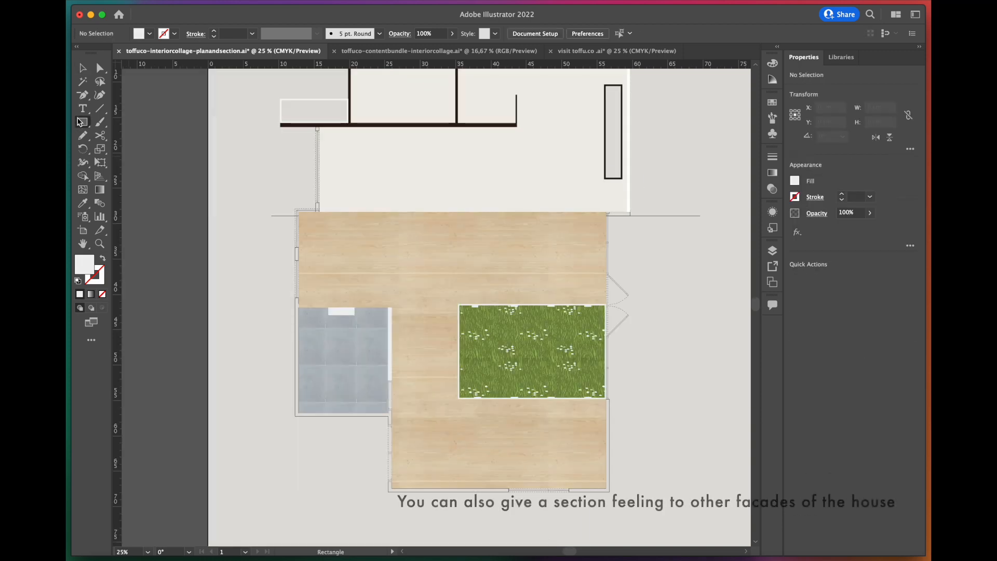
# Draw a light ceiling-height rectangle about 8.5 × 11.9 cm in the section's ground floor, from the wood floor up to the slab.
pyautogui.click(81, 121)
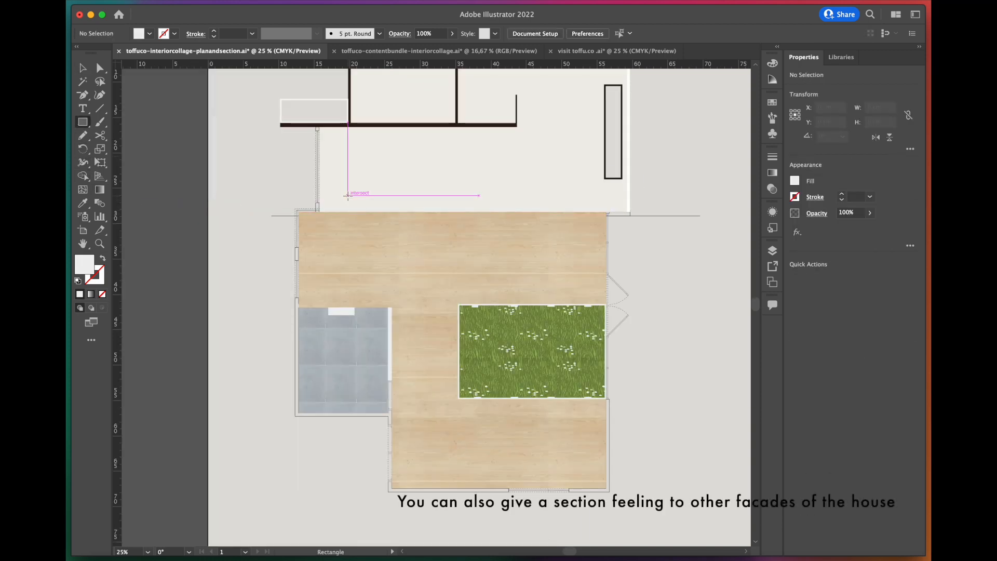
pyautogui.moveTo(344, 211); pyautogui.dragTo(405, 126)
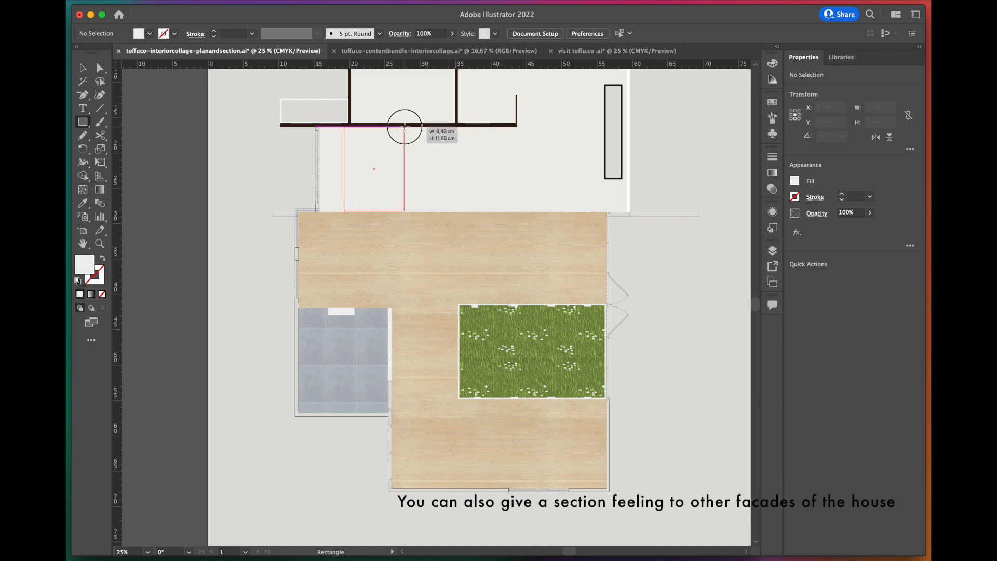
pyautogui.moveTo(405, 127); pyautogui.dragTo(405, 126)
# Move the ceiling-height rectangle to the tiled room's left wall, rotate it sideways and fit it to the room's edges.
pyautogui.press('v')
pyautogui.moveTo(373, 191)
pyautogui.mouseDown()
pyautogui.moveTo(249, 358)
pyautogui.moveTo(314, 376)
pyautogui.mouseUp()
pyautogui.scroll(3, 286, 324)
pyautogui.moveTo(285, 316); pyautogui.dragTo(357, 321)
pyautogui.scroll(-1, 357, 321)
pyautogui.moveTo(281, 393); pyautogui.dragTo(282, 410)
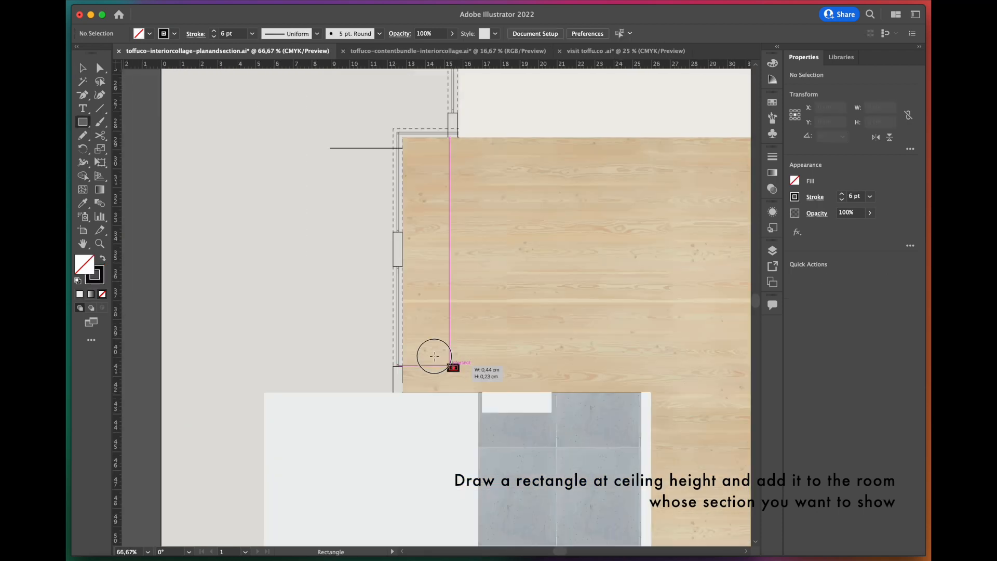
# Draw a 6 pt black window frame about 10 × 5.2 cm at the plan's upper-left wall and duplicate it straight upward to make three.
pyautogui.moveTo(459, 371)
pyautogui.mouseDown()
pyautogui.moveTo(322, 282)
pyautogui.moveTo(256, 263)
pyautogui.moveTo(267, 265)
pyautogui.mouseUp()
pyautogui.moveTo(336, 406)
pyautogui.mouseDown()
pyautogui.moveTo(327, 375)
pyautogui.moveTo(345, 229)
pyautogui.mouseUp()
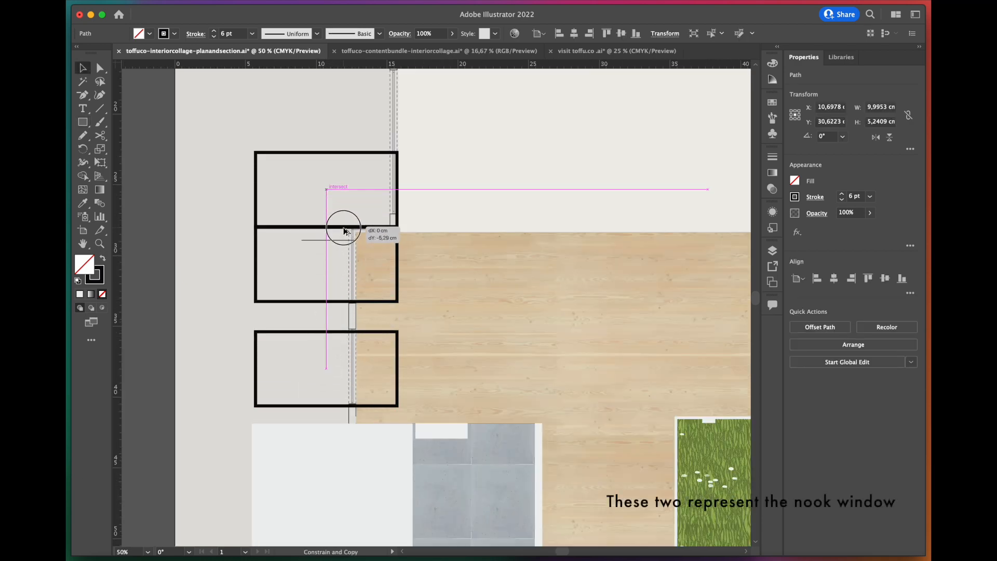
pyautogui.click(313, 273)
# Paste the greenery window cutout, turn it upside down and fit it under the opening in the plan's bottom wall.
pyautogui.scroll(-1, 288, 309)
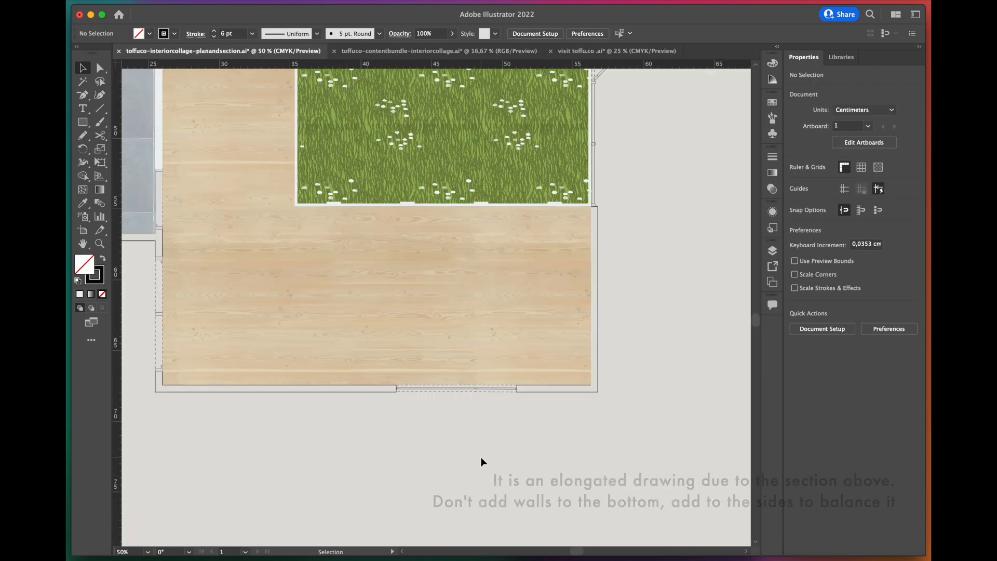
pyautogui.press('cmd+v')
pyautogui.moveTo(491, 334); pyautogui.dragTo(509, 278)
pyautogui.moveTo(447, 325); pyautogui.dragTo(517, 458)
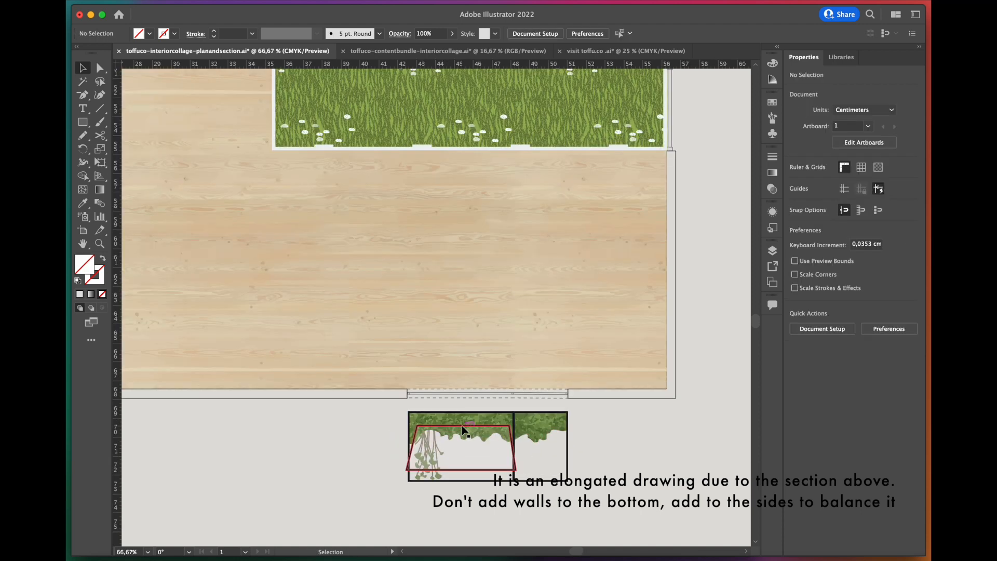
pyautogui.moveTo(462, 426); pyautogui.dragTo(457, 403)
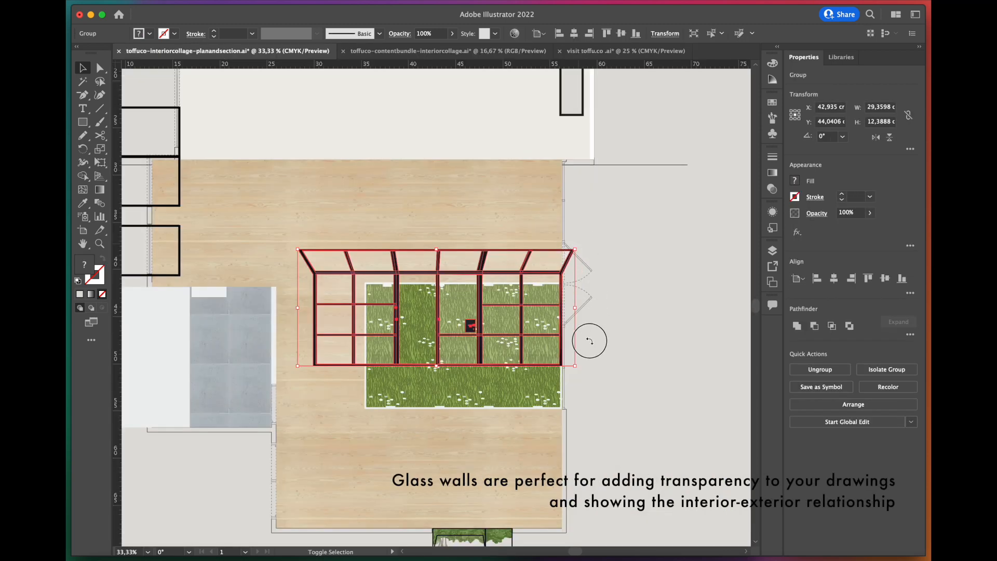
# Rotate the glass wall group a quarter turn so it lines the plan's right facade beside the garden.
pyautogui.moveTo(588, 338); pyautogui.dragTo(628, 331)
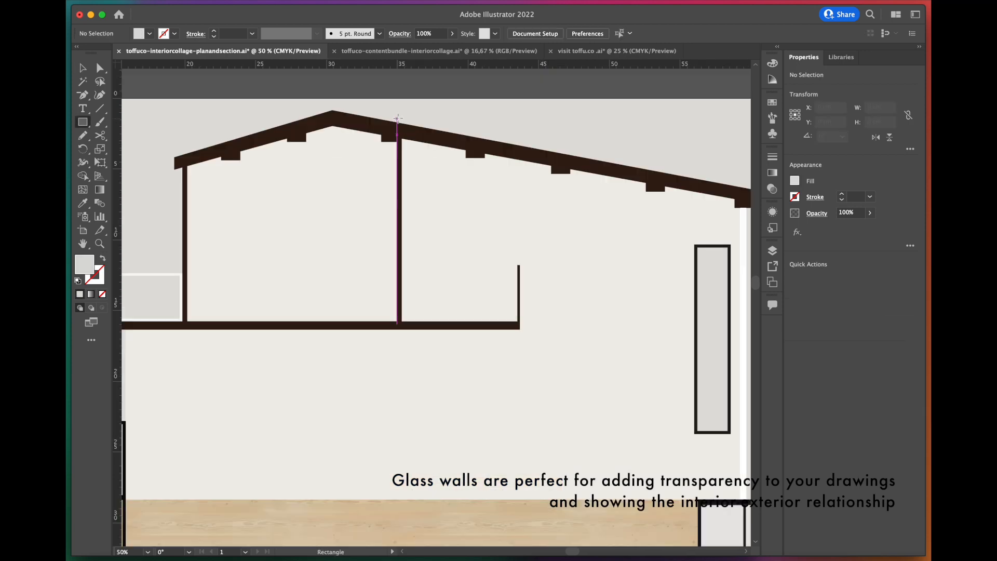
# Draw a light grey rectangle about 8.2 × 14.5 cm between the upper floor's partition and railing, and trim off the part over the roof.
pyautogui.moveTo(401, 117)
pyautogui.mouseDown()
pyautogui.moveTo(446, 303)
pyautogui.moveTo(518, 321)
pyautogui.mouseUp()
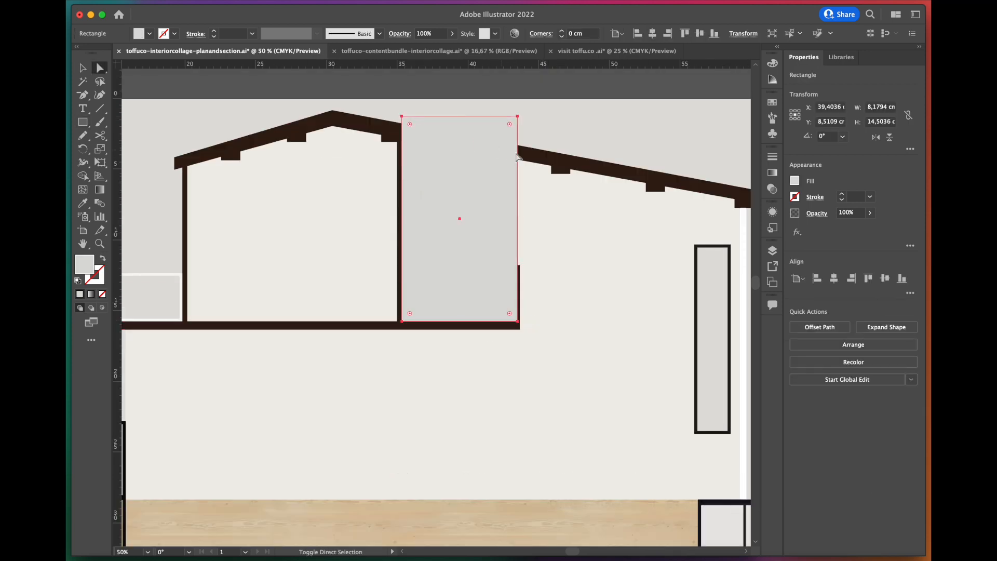
pyautogui.keyDown('shift'); pyautogui.click(530, 158); pyautogui.keyUp('shift')
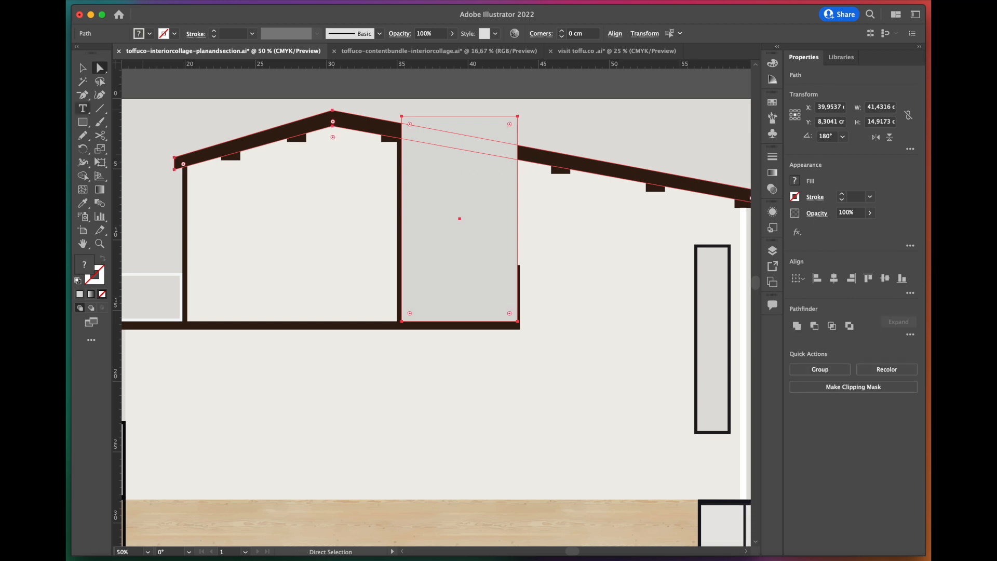
pyautogui.click(76, 166)
pyautogui.click(459, 219)
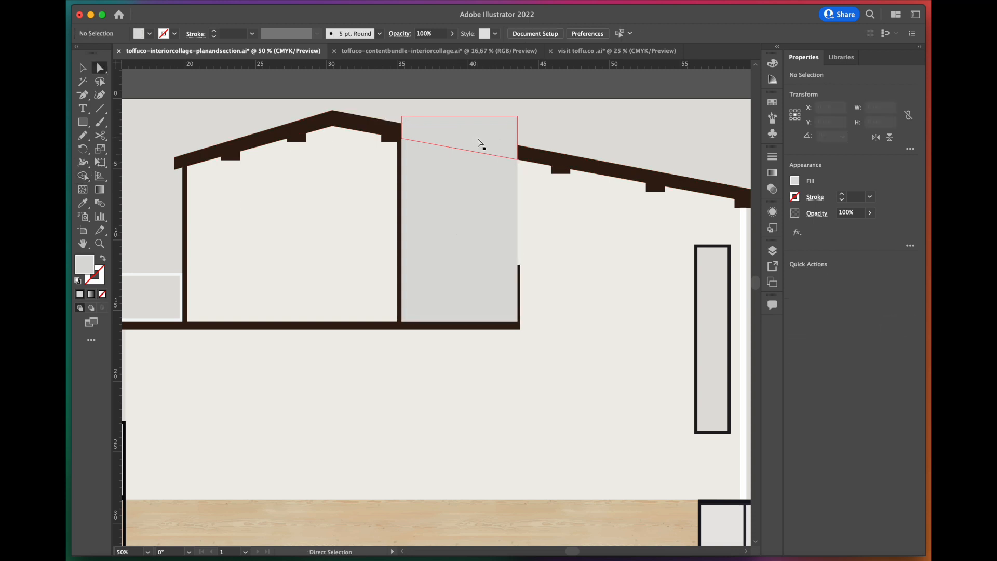
pyautogui.press('Delete')
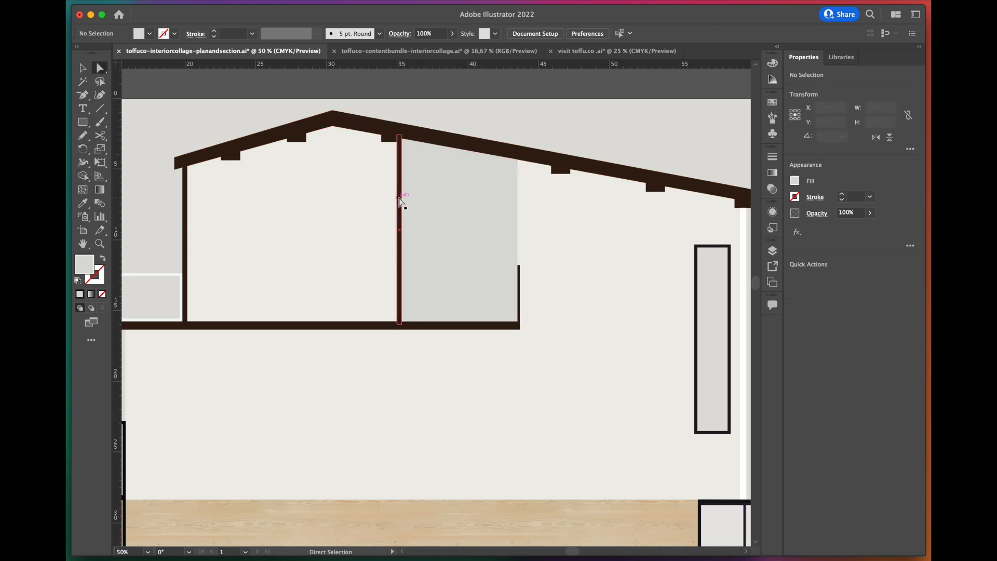
# Delete the dark partition wall beside the grey panel on the section's upper floor.
pyautogui.click(404, 204)
# Copy the white plaster texture swatch from the content bundle document into the section drawing and move it clear of the tall window.
pyautogui.hotkey('ctrl', 'Tab')
pyautogui.hotkey('ctrl', 'c')
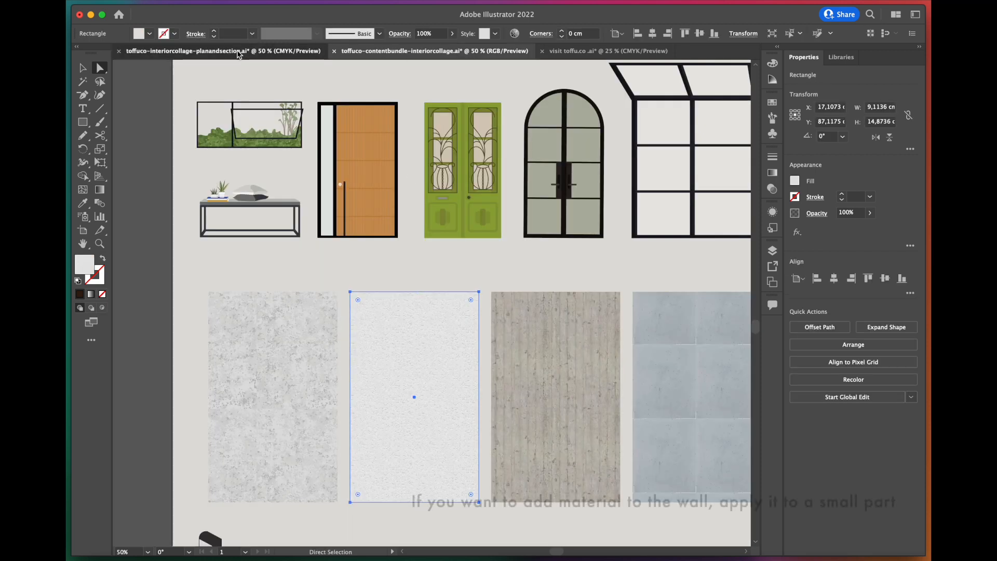
pyautogui.click(234, 51)
pyautogui.hotkey('ctrl', 'v')
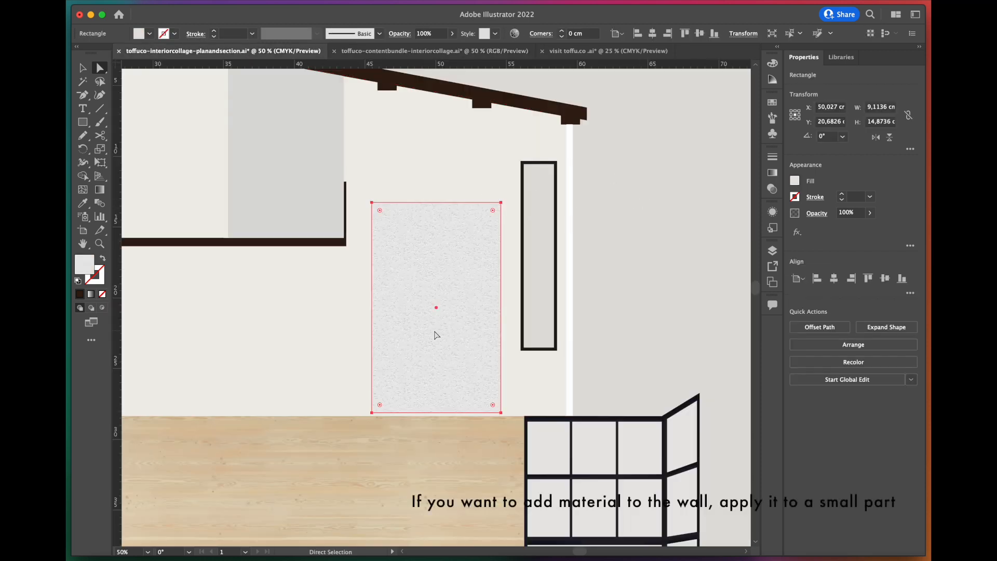
pyautogui.moveTo(382, 333); pyautogui.dragTo(347, 335)
# Draw a plaster-textured strip around the tall window at the section's right end and send it to the back together with the wall.
pyautogui.hotkey('ctrl', 'shift', 'a')
pyautogui.press('m')
pyautogui.moveTo(487, 82)
pyautogui.mouseDown()
pyautogui.moveTo(555, 320)
pyautogui.moveTo(567, 416)
pyautogui.mouseUp()
pyautogui.press('v')
pyautogui.keyDown('shift'); pyautogui.click(442, 212); pyautogui.keyUp('shift')
pyautogui.rightClick(442, 211)
pyautogui.moveTo(532, 406)
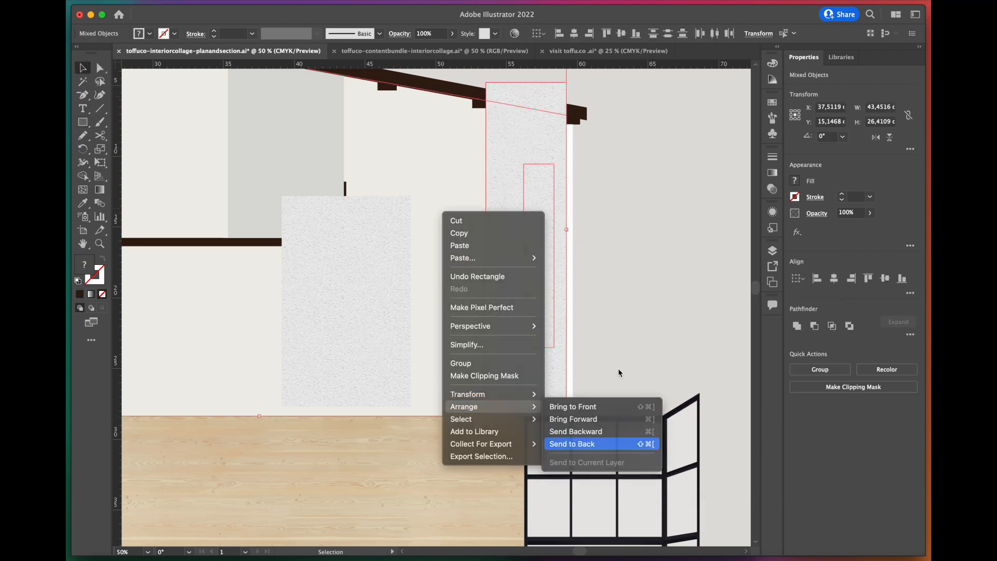
pyautogui.click(602, 444)
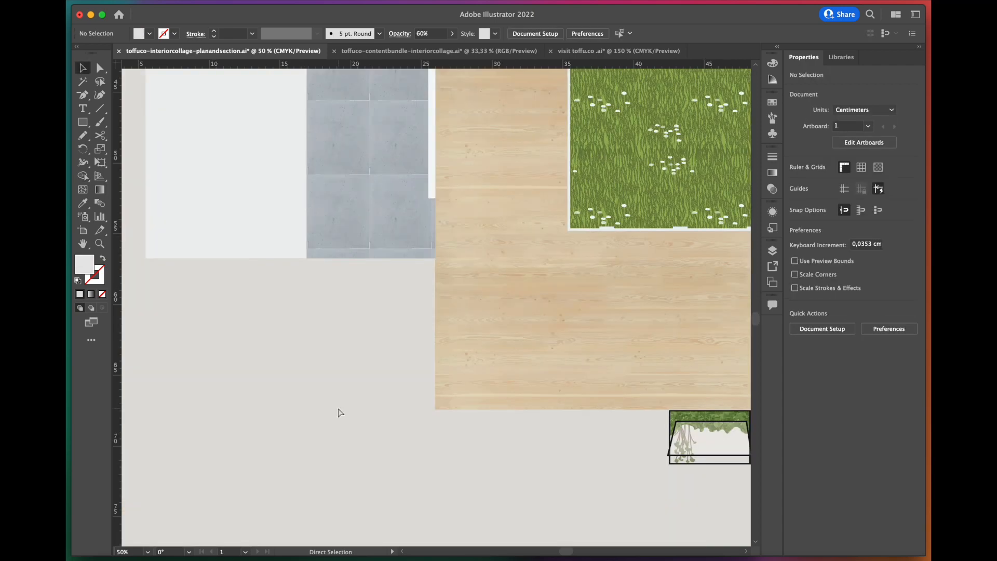
# Paste the arched glass door, rotate it a quarter turn and set its base against the plan's lower-left wall.
pyautogui.hotkey('ctrl', 'v')
pyautogui.moveTo(386, 231); pyautogui.dragTo(328, 335)
pyautogui.moveTo(474, 321); pyautogui.dragTo(398, 342)
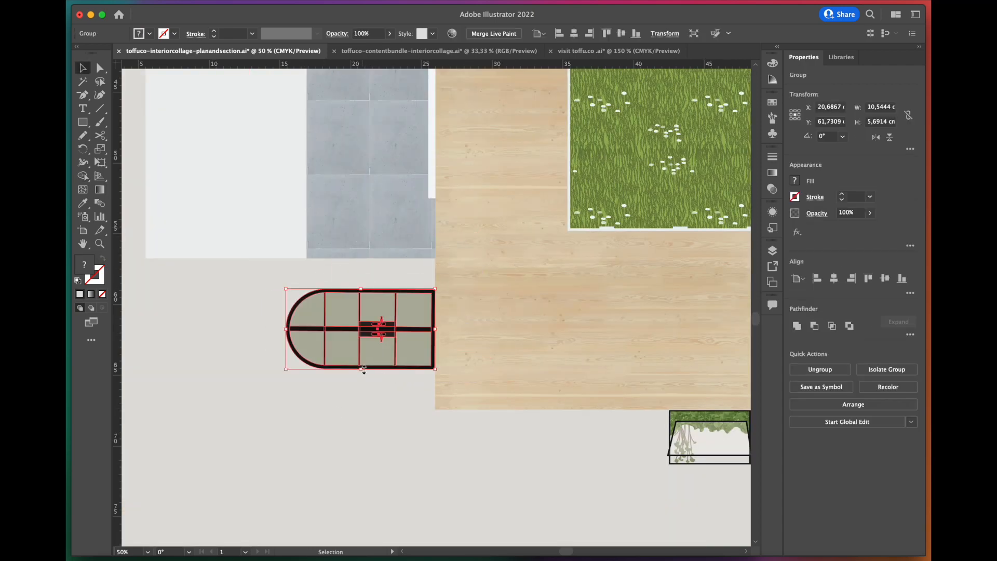
# Copy the dark green grass swatch from the content bundle document into the plan drawing and park it at the artboard's left edge.
pyautogui.press('super+equal')
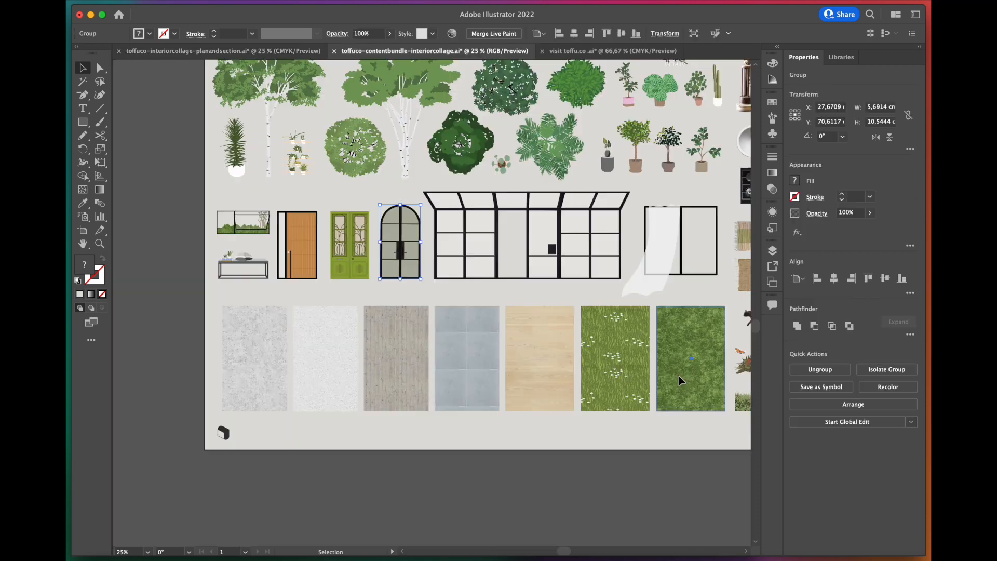
pyautogui.click(678, 376)
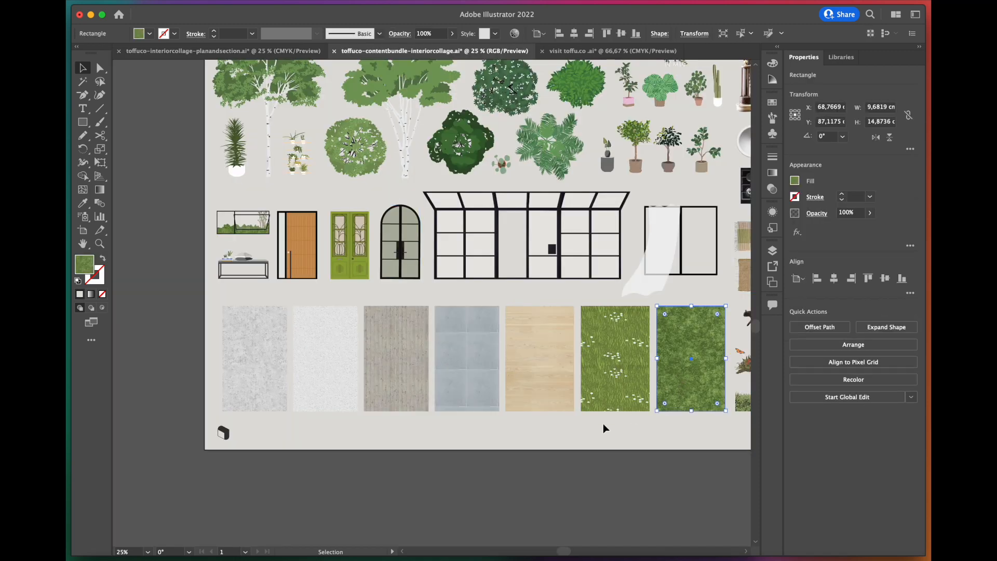
pyautogui.click(279, 51)
pyautogui.press('super+v')
pyautogui.moveTo(436, 300); pyautogui.dragTo(232, 304)
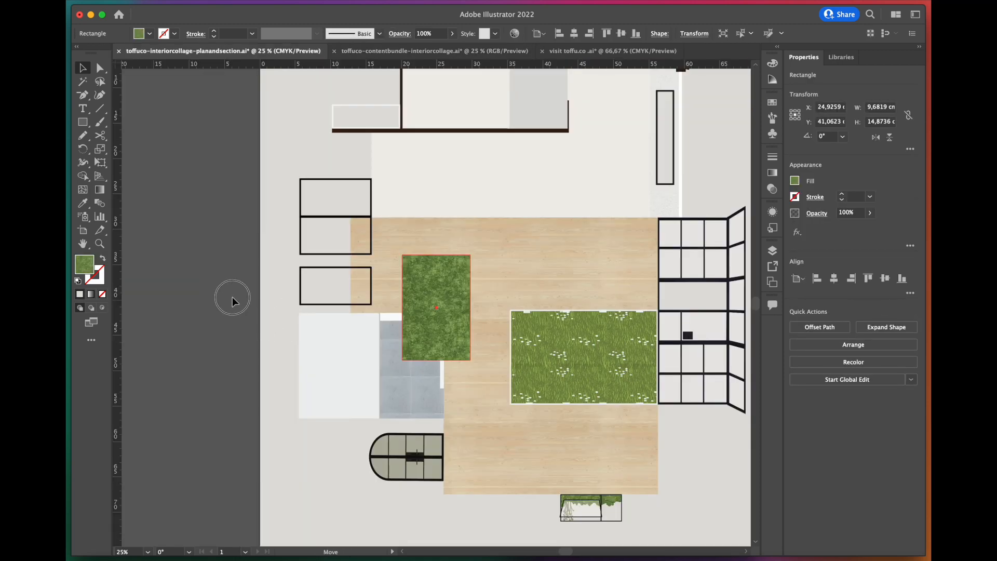
pyautogui.click(227, 423)
# Draw a ragged grass-filled hedge about 2.4 × 18.7 cm with the Pencil tool along the three window frames' right edge and narrow it.
pyautogui.click(84, 136)
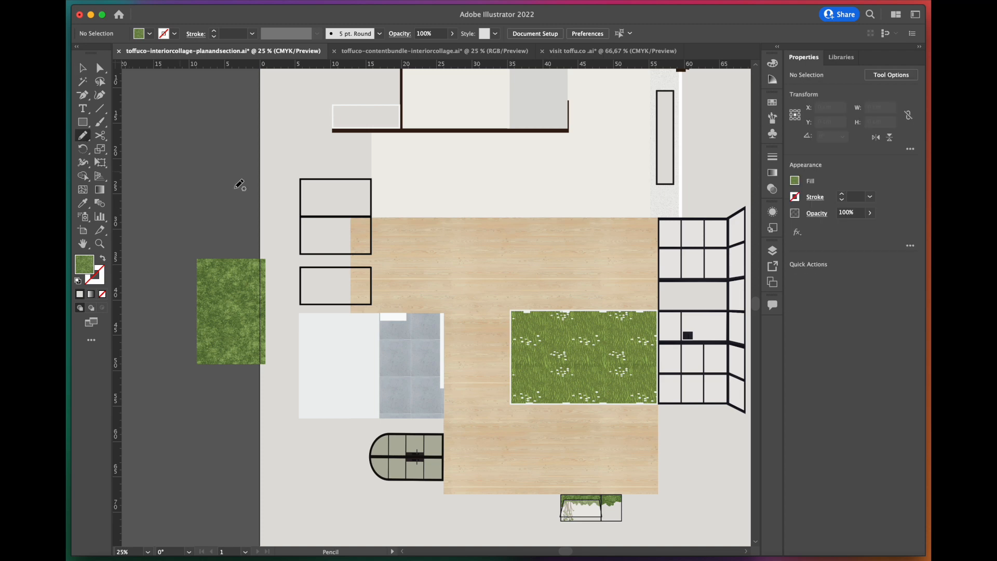
pyautogui.press('super+equal')
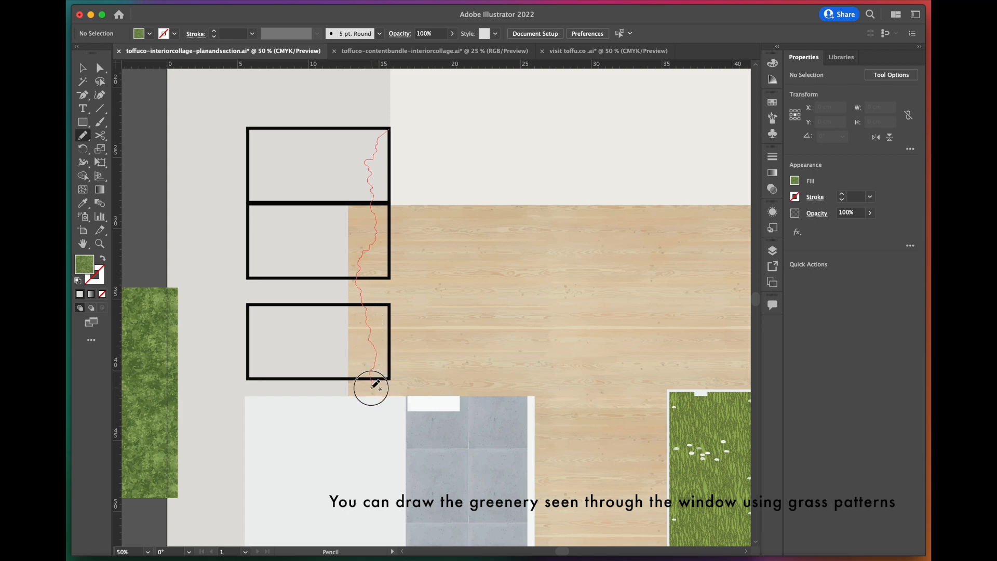
pyautogui.moveTo(394, 128); pyautogui.dragTo(389, 127)
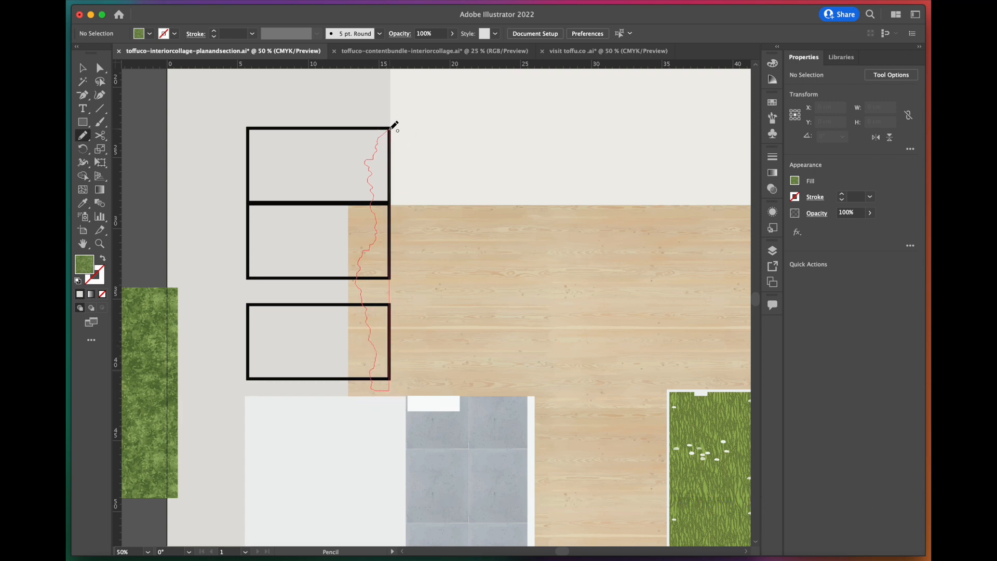
pyautogui.press('v')
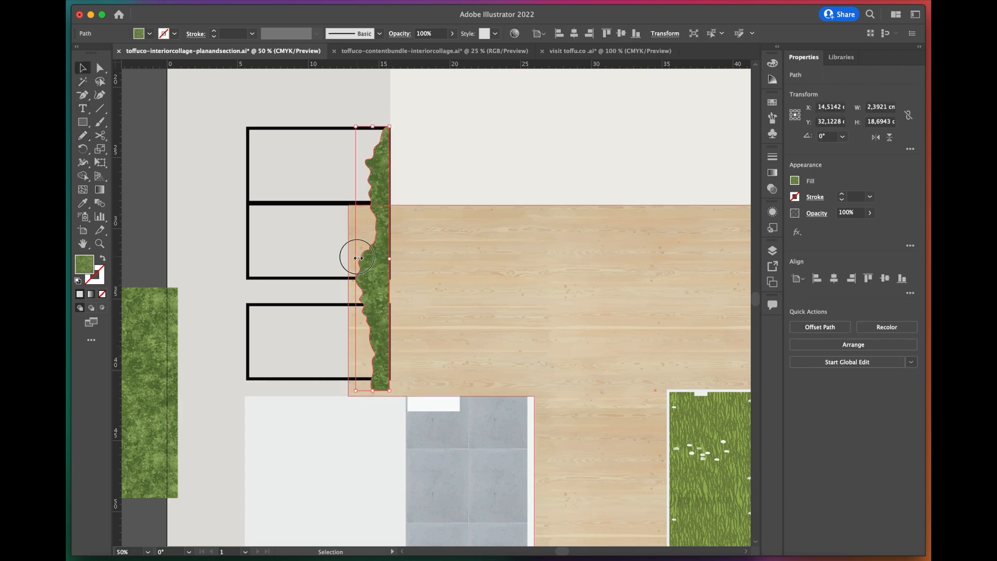
pyautogui.moveTo(363, 258); pyautogui.dragTo(365, 258)
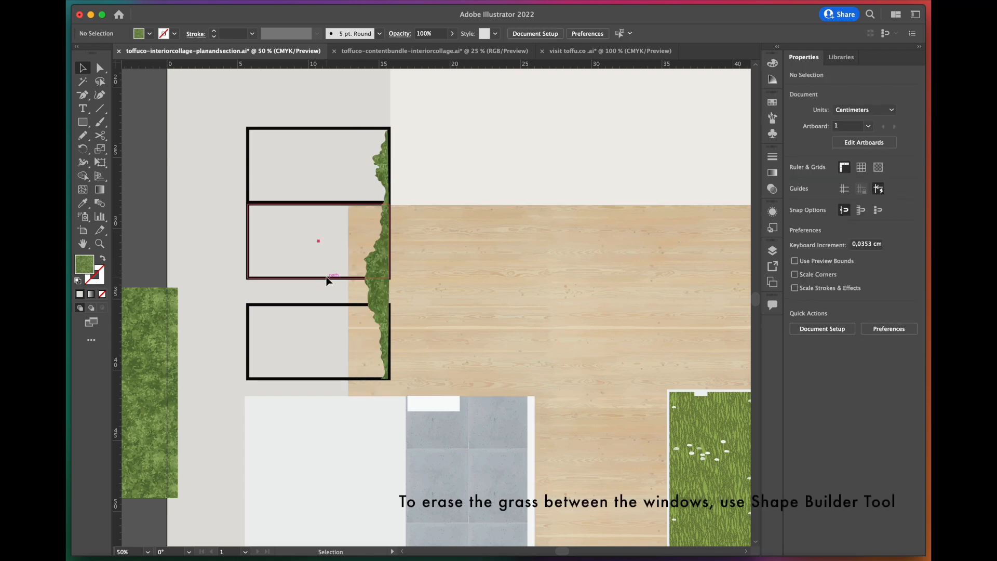
# Erase the part of the grass hedge between the second and third window frames with the Shape Builder Tool.
pyautogui.click(329, 278)
pyautogui.keyDown('shift'); pyautogui.click(322, 309); pyautogui.keyUp('shift')
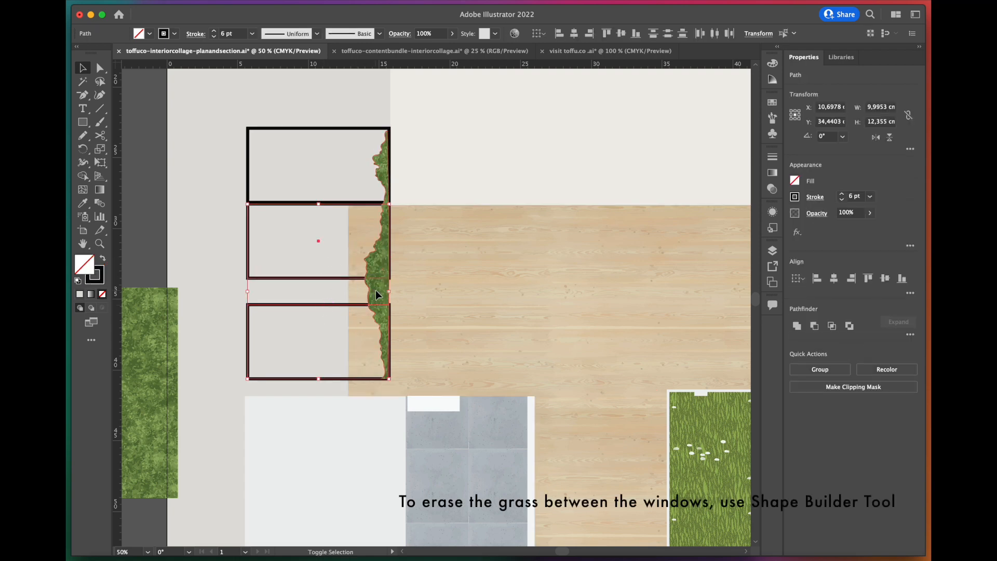
pyautogui.keyDown('shift'); pyautogui.click(376, 290); pyautogui.keyUp('shift')
pyautogui.click(82, 177)
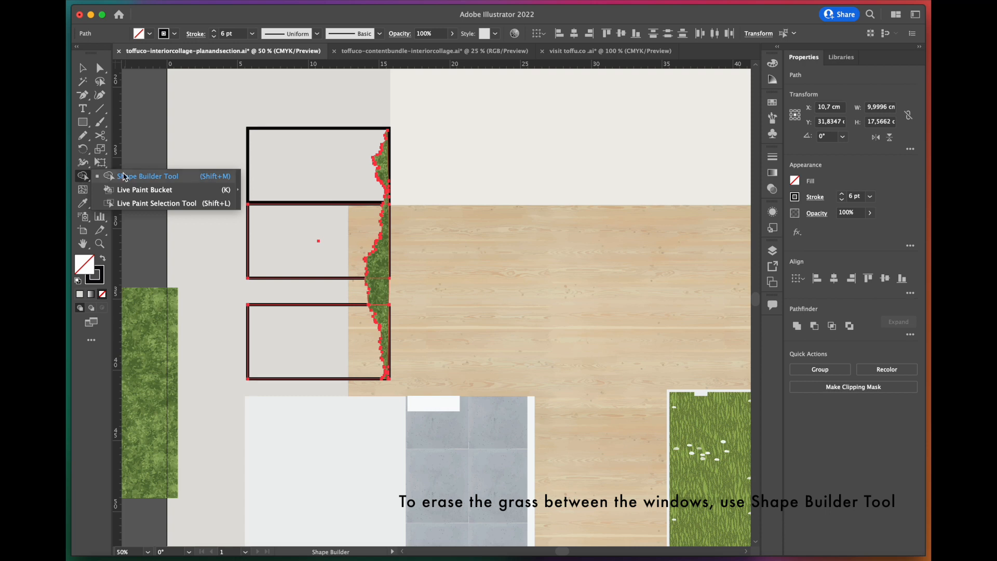
pyautogui.click(123, 177)
pyautogui.keyDown('alt'); pyautogui.click(379, 292); pyautogui.keyUp('alt')
pyautogui.press('v')
pyautogui.click(213, 130)
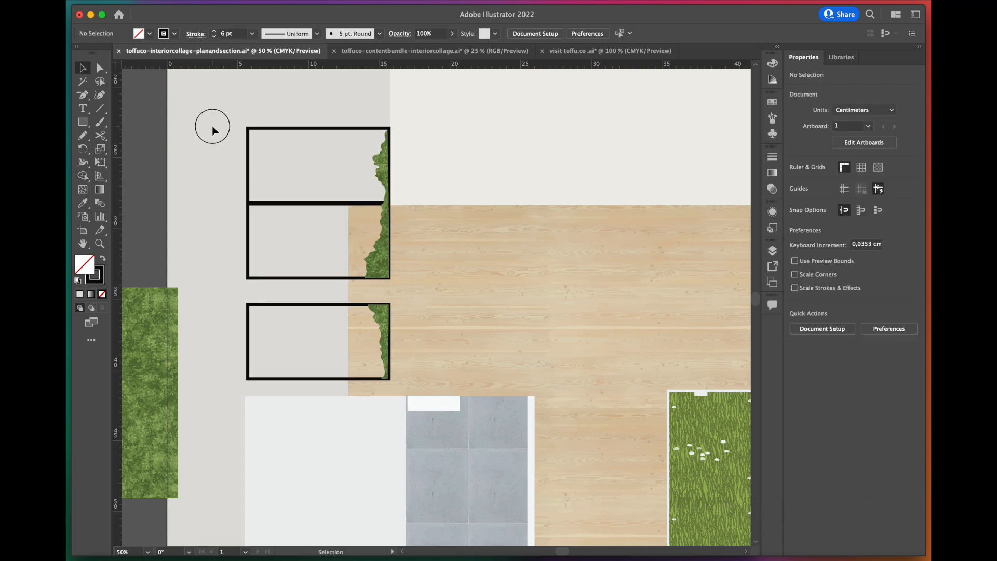
# Bring the three black window frames at the plan's left side to the front, above the grass hedge.
pyautogui.moveTo(269, 220); pyautogui.dragTo(269, 222)
pyautogui.rightClick(263, 309)
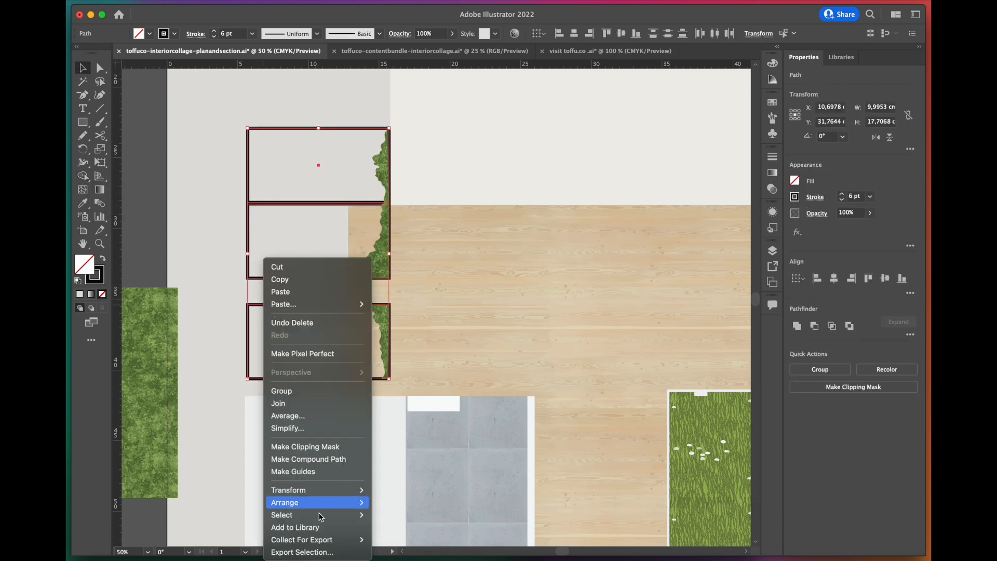
pyautogui.moveTo(291, 503)
pyautogui.click(407, 496)
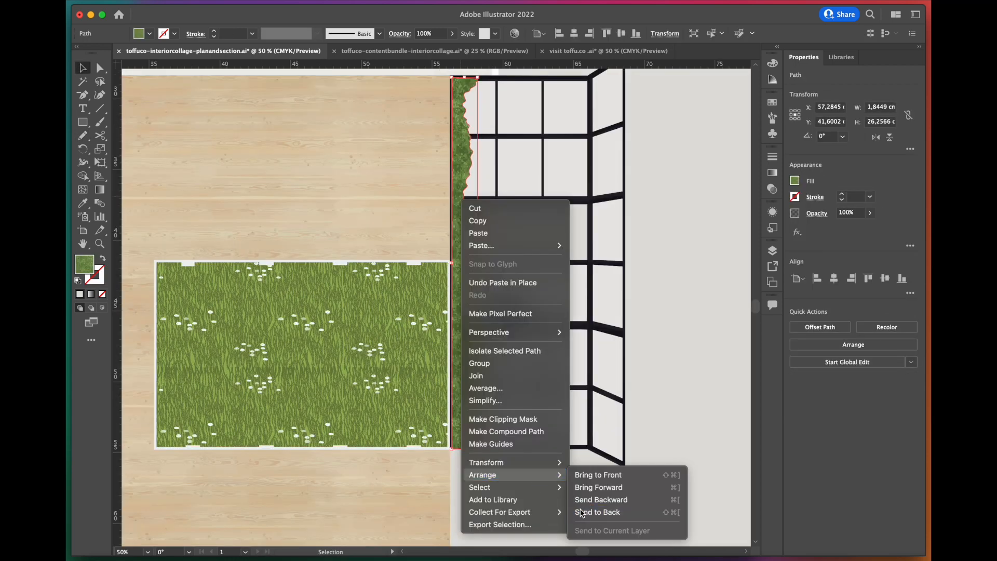
# Send the grass hedge along the large glass wall to the back so it sits behind the glazing.
pyautogui.click(581, 514)
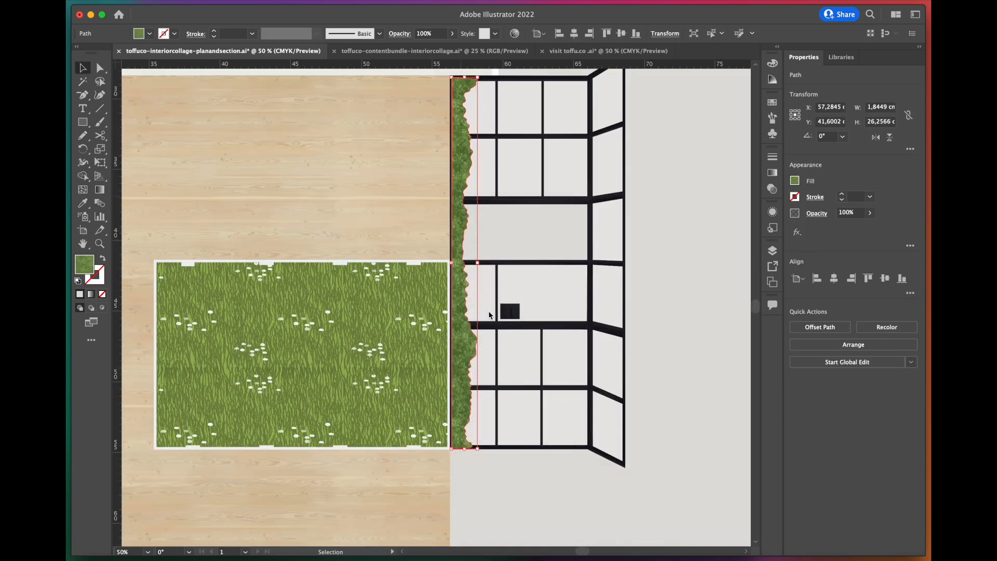
pyautogui.click(482, 301)
pyautogui.click(680, 325)
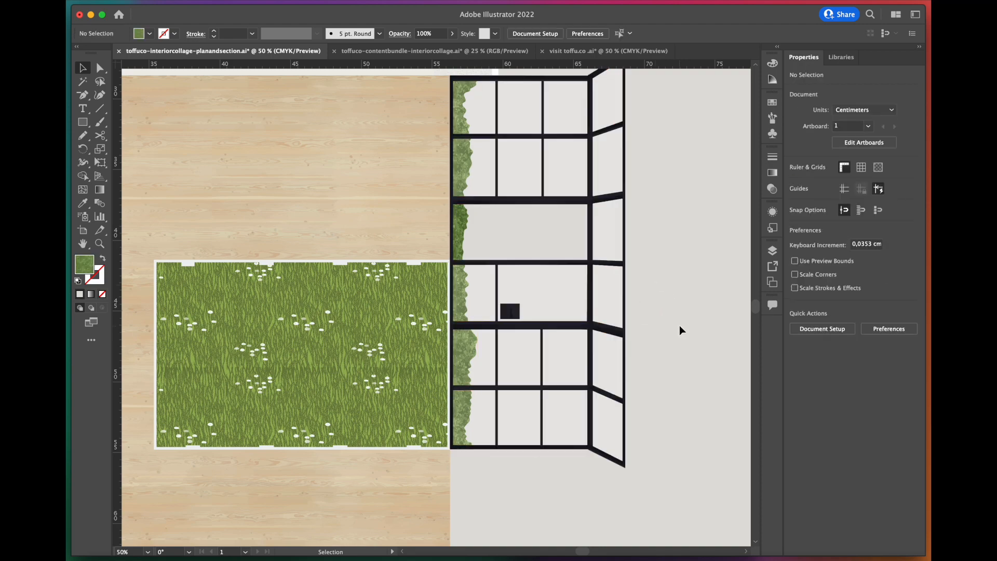
# Move the upper birch tree behind the tall window at the section's right end and send it to the back.
pyautogui.scroll(3, 252, 183)
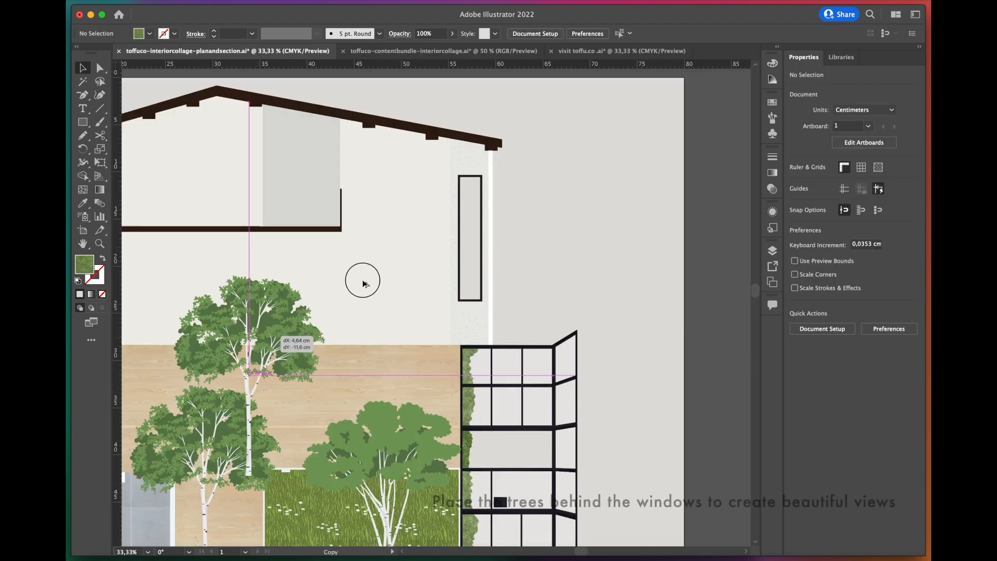
pyautogui.moveTo(280, 343); pyautogui.dragTo(488, 204)
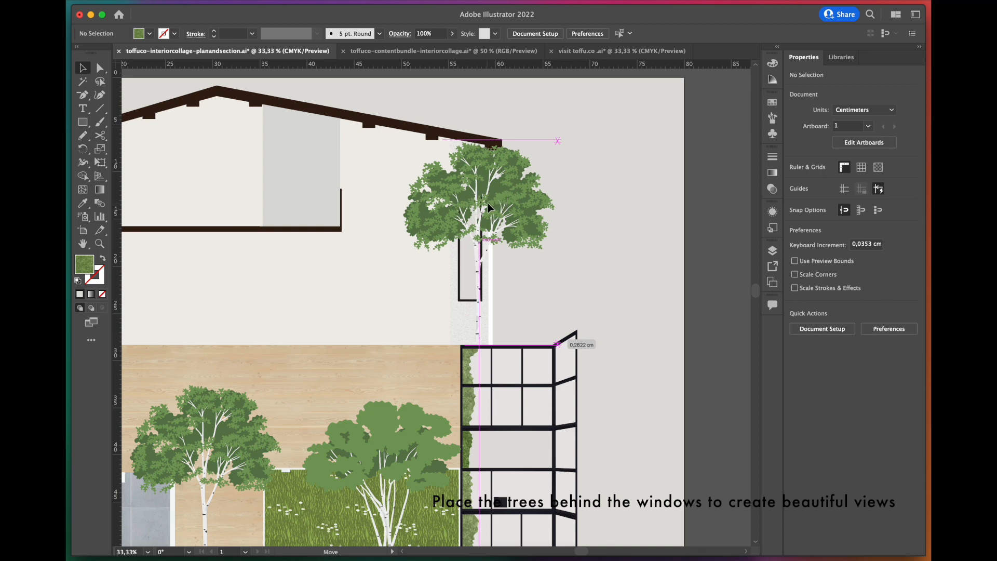
pyautogui.rightClick(509, 193)
pyautogui.moveTo(597, 404)
pyautogui.click(652, 429)
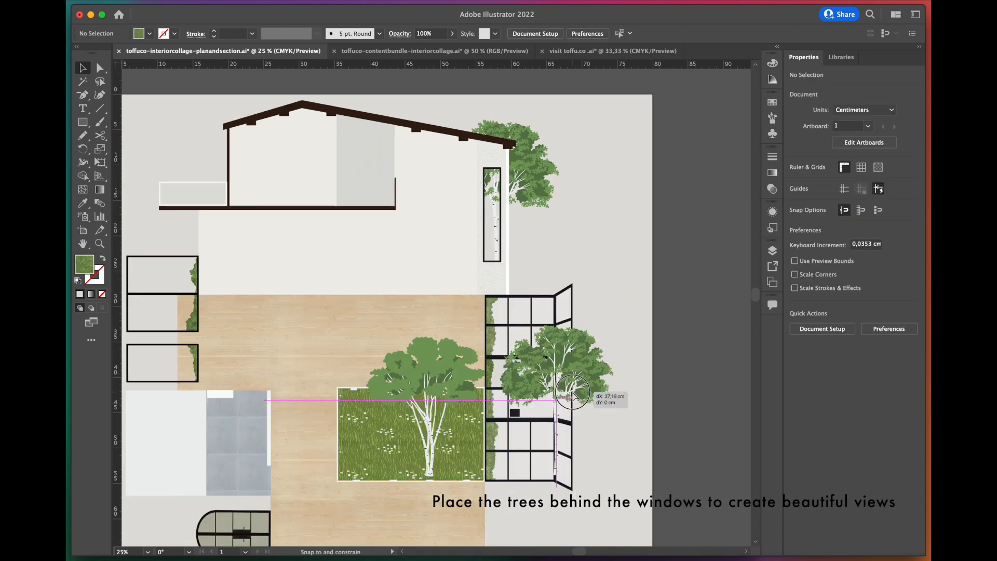
# Rotate the other birch a quarter turn, place it behind the lower half of the large glass wall and send it to the back.
pyautogui.moveTo(633, 394); pyautogui.dragTo(569, 455)
pyautogui.moveTo(579, 408); pyautogui.dragTo(585, 450)
pyautogui.rightClick(603, 433)
pyautogui.moveTo(681, 502)
pyautogui.click(738, 535)
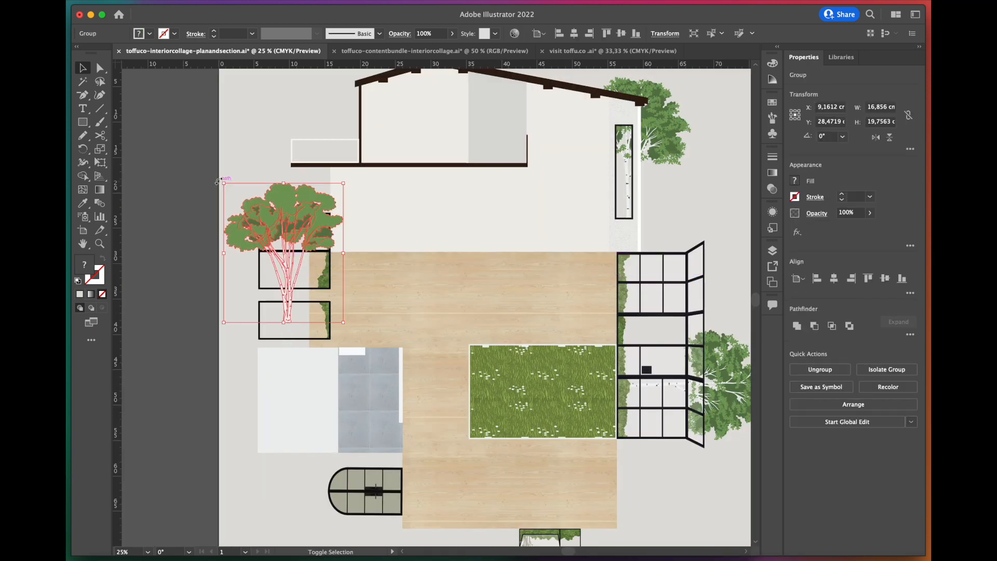
# Rotate the broad-crowned tree a quarter turn behind the two upper left windows and trim its trunk beyond the frames with the Shape Builder Tool.
pyautogui.moveTo(243, 172); pyautogui.dragTo(199, 294)
pyautogui.moveTo(214, 194); pyautogui.dragTo(219, 199)
pyautogui.moveTo(318, 256); pyautogui.dragTo(325, 250)
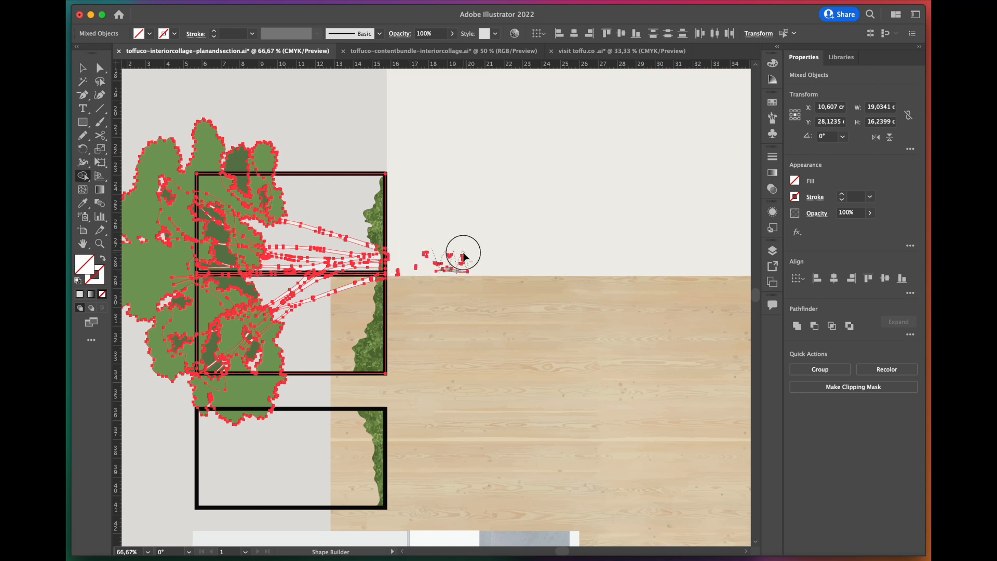
pyautogui.moveTo(397, 273); pyautogui.dragTo(399, 271)
pyautogui.press('super+shift+a')
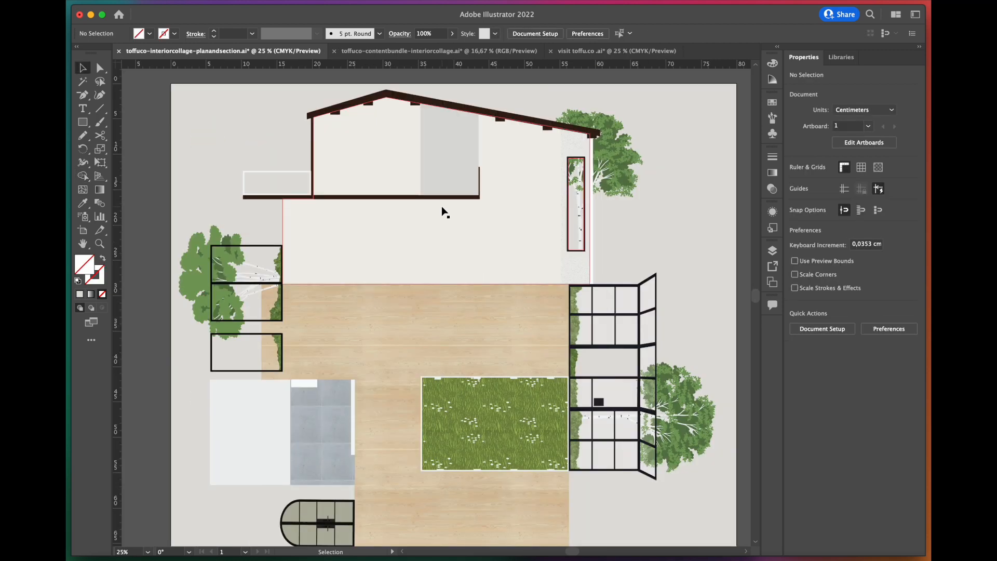
# Send the board-marked concrete patch around the arched door behind the plan and refine an anchor point on its lower curve.
pyautogui.scroll(-3, 446, 212)
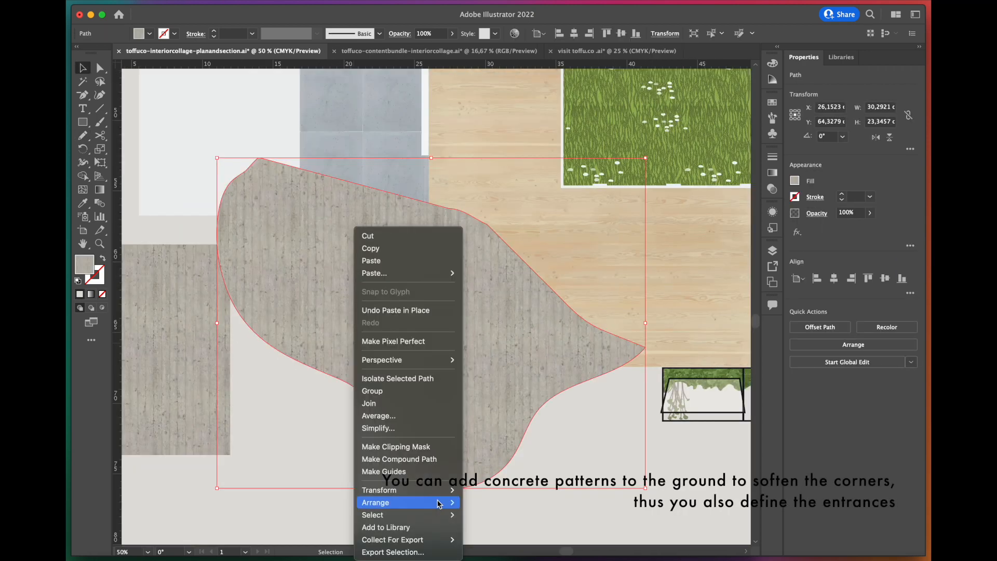
pyautogui.moveTo(368, 504)
pyautogui.click(415, 533)
pyautogui.click(436, 433)
pyautogui.scroll(3, 441, 421)
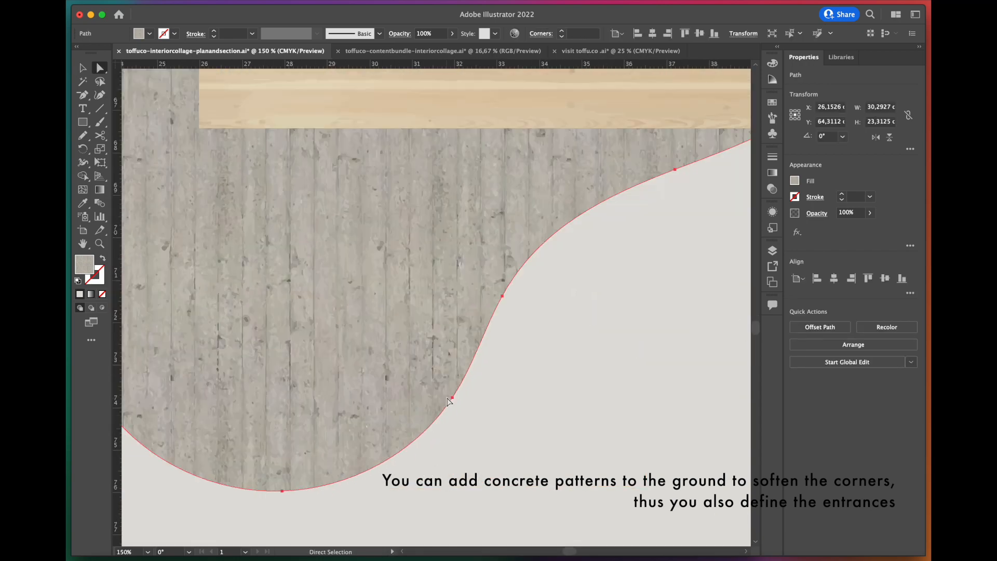
pyautogui.moveTo(453, 398)
pyautogui.mouseDown()
pyautogui.moveTo(459, 408)
pyautogui.moveTo(452, 398)
pyautogui.mouseUp()
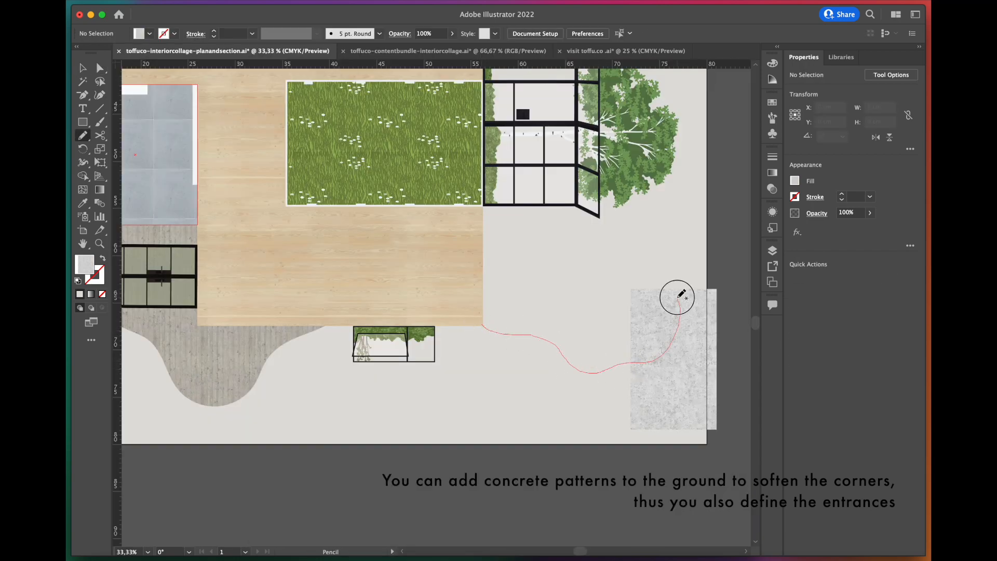
# Draw a curved light-concrete patio about 21.5 × 17.9 cm with the Pencil tool below the large glass wall and send it to the back.
pyautogui.moveTo(504, 208); pyautogui.dragTo(481, 323)
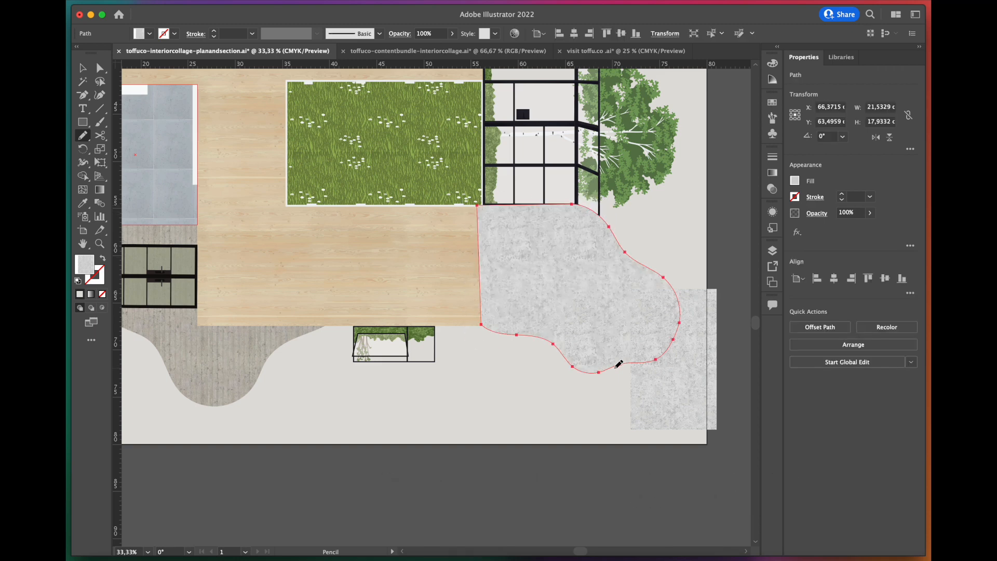
pyautogui.press('v')
pyautogui.rightClick(551, 227)
pyautogui.moveTo(572, 507)
pyautogui.click(685, 545)
# Delete the leftover light concrete swatch at the artboard's right edge.
pyautogui.click(542, 414)
pyautogui.click(656, 409)
pyautogui.press('Delete')
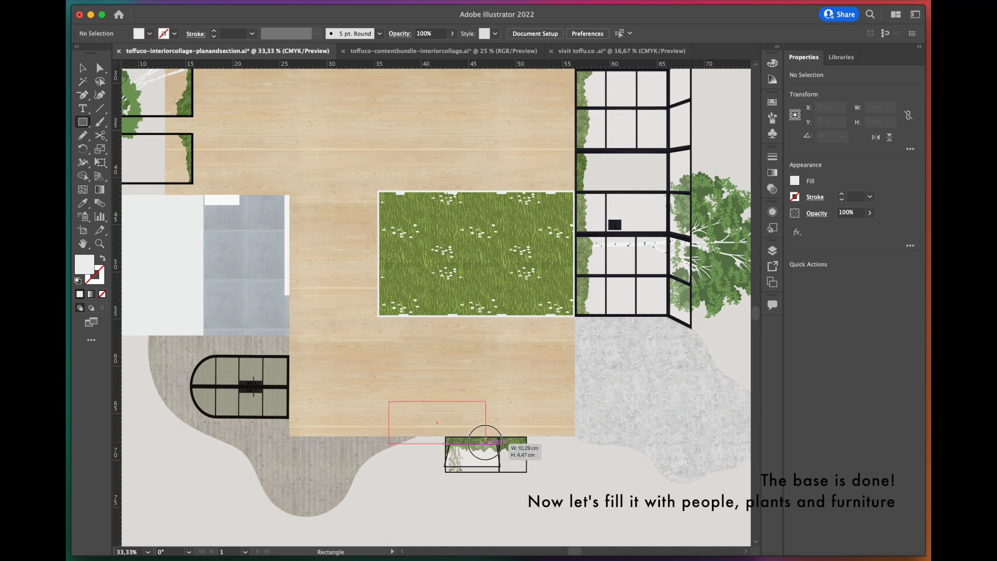
# Draw a light kitchen counter in the wood floor's lower-right corner, with grey wall strips along its bottom and right sides.
pyautogui.moveTo(486, 442); pyautogui.dragTo(575, 437)
pyautogui.press('super+shift+a')
pyautogui.scroll(1, 475, 448)
pyautogui.moveTo(305, 425); pyautogui.dragTo(626, 430)
pyautogui.moveTo(625, 332); pyautogui.dragTo(622, 426)
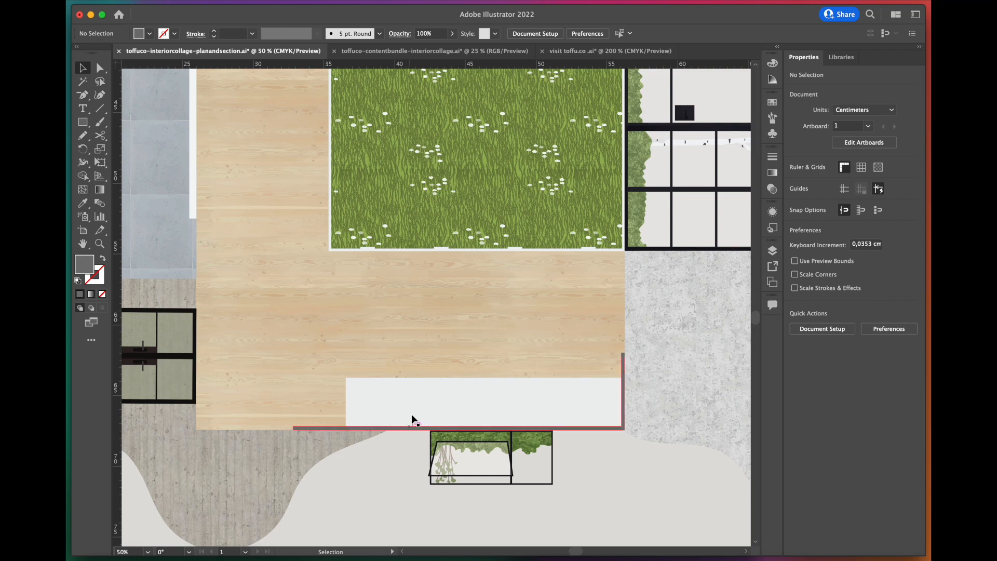
pyautogui.click(411, 414)
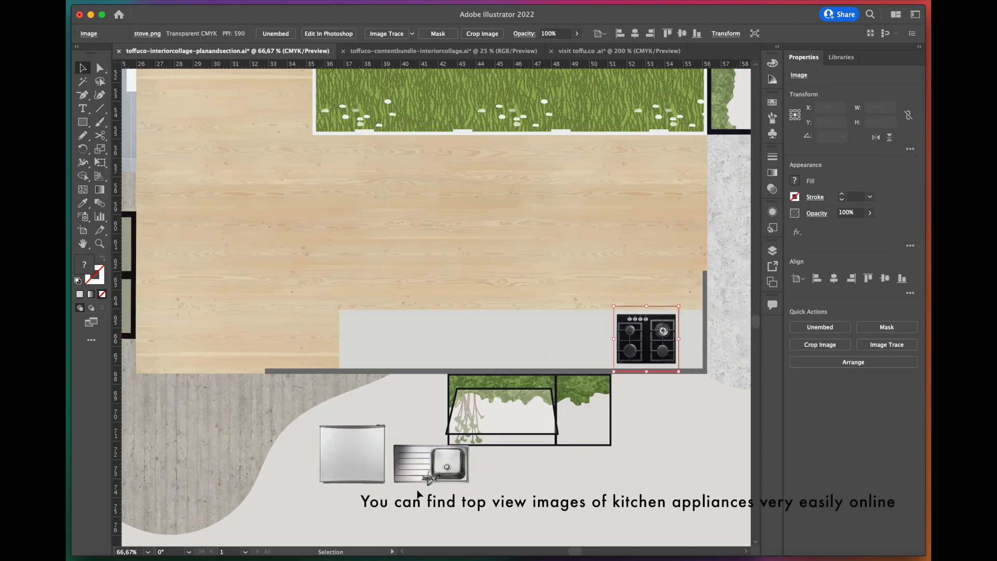
# Place the sink on the counter above the small window and the fridge at the counter's left end.
pyautogui.moveTo(436, 474); pyautogui.dragTo(518, 346)
pyautogui.moveTo(329, 478); pyautogui.dragTo(263, 330)
pyautogui.scroll(2, 266, 348)
pyautogui.click(277, 338)
pyautogui.click(291, 335)
pyautogui.scroll(-2, 245, 325)
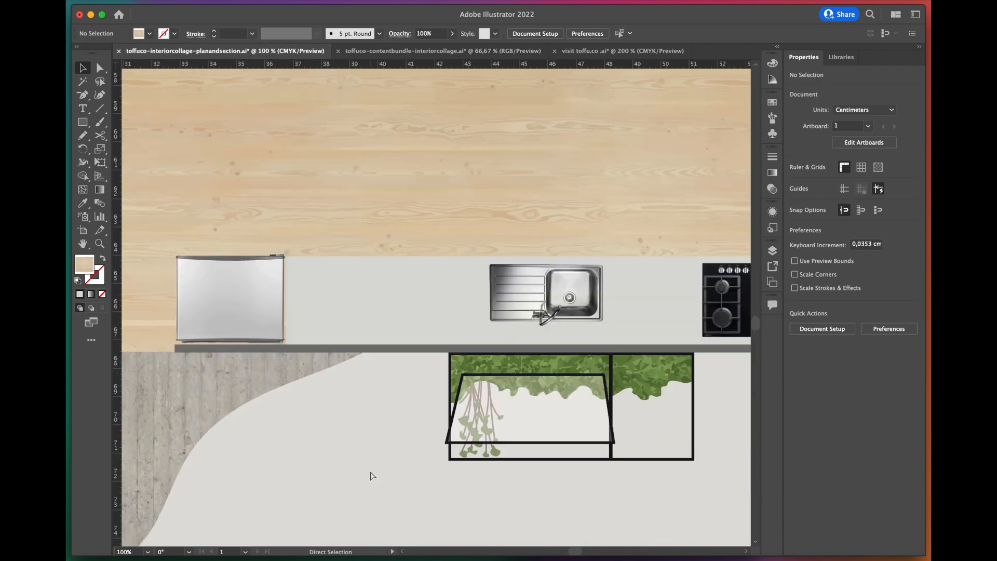
# Paste the kitchen accessories and set the wooden tray with black jars upright at the counter's right end beside the stove.
pyautogui.press('super+v')
pyautogui.click(366, 325)
pyautogui.scroll(-1, 340, 350)
pyautogui.moveTo(339, 349); pyautogui.dragTo(643, 340)
pyautogui.scroll(2, 647, 345)
pyautogui.moveTo(647, 287); pyautogui.dragTo(619, 375)
pyautogui.click(631, 435)
# Arrange the black appliance, wooden board and knife block on the counter between the fridge and the sink.
pyautogui.scroll(-1, 631, 435)
pyautogui.hscroll(-3, 291, 364)
pyautogui.click(331, 340)
pyautogui.moveTo(322, 355); pyautogui.dragTo(329, 384)
pyautogui.moveTo(424, 335); pyautogui.dragTo(213, 384)
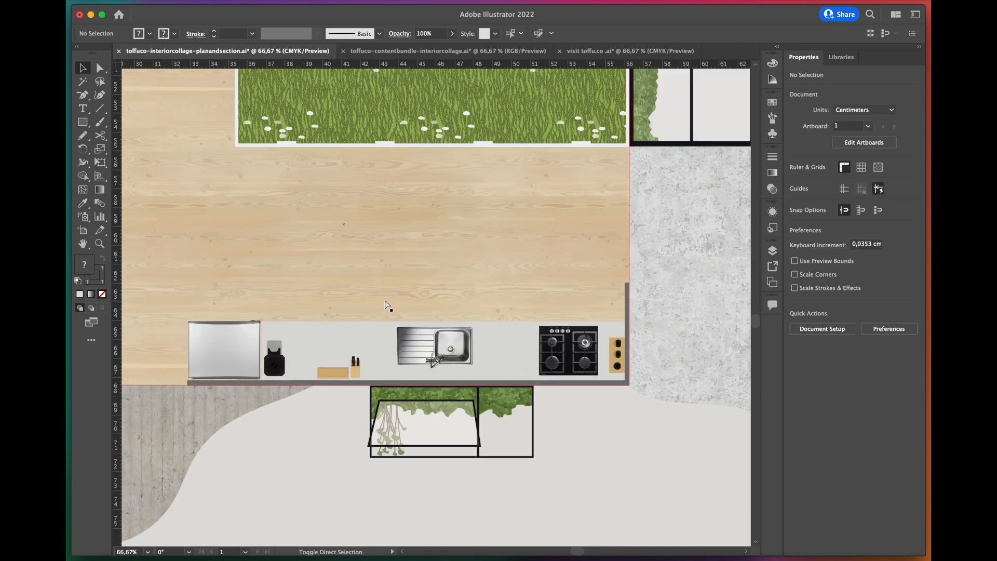
# Paste the top-view figure preparing food and position it at the counter to the left of the sink.
pyautogui.press('super+v')
pyautogui.moveTo(314, 462); pyautogui.dragTo(318, 322)
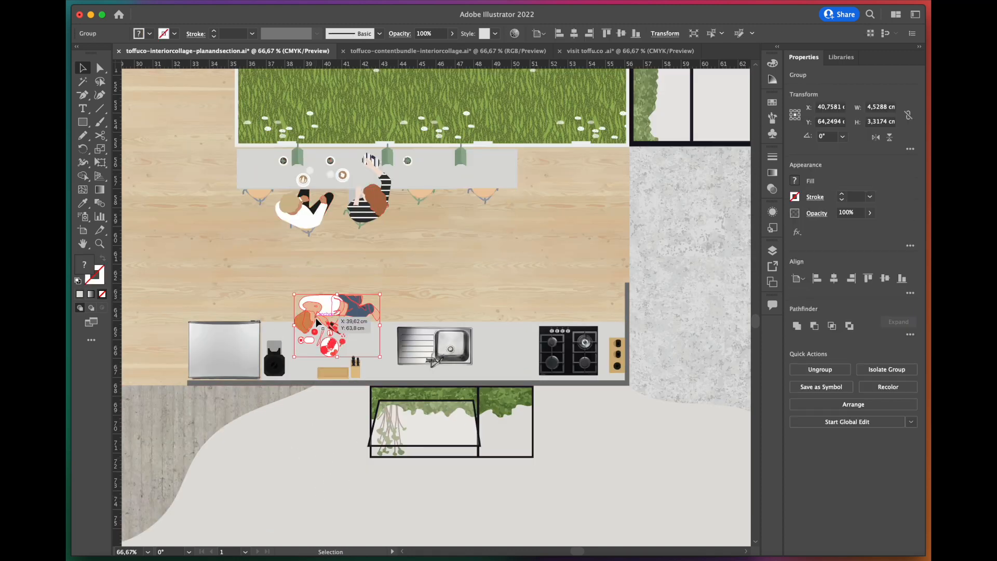
pyautogui.click(328, 418)
# Place a potted plant at the bar table's right end and a round top-view tree at the concrete patio's lower-left edge.
pyautogui.press('super+minus')
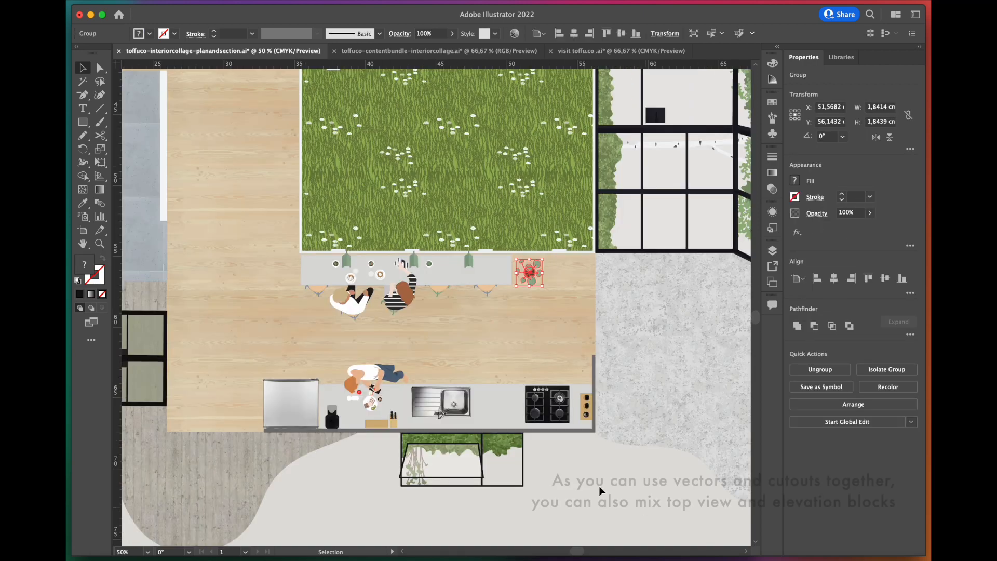
pyautogui.press('super+minus')
pyautogui.scroll(2, 665, 389)
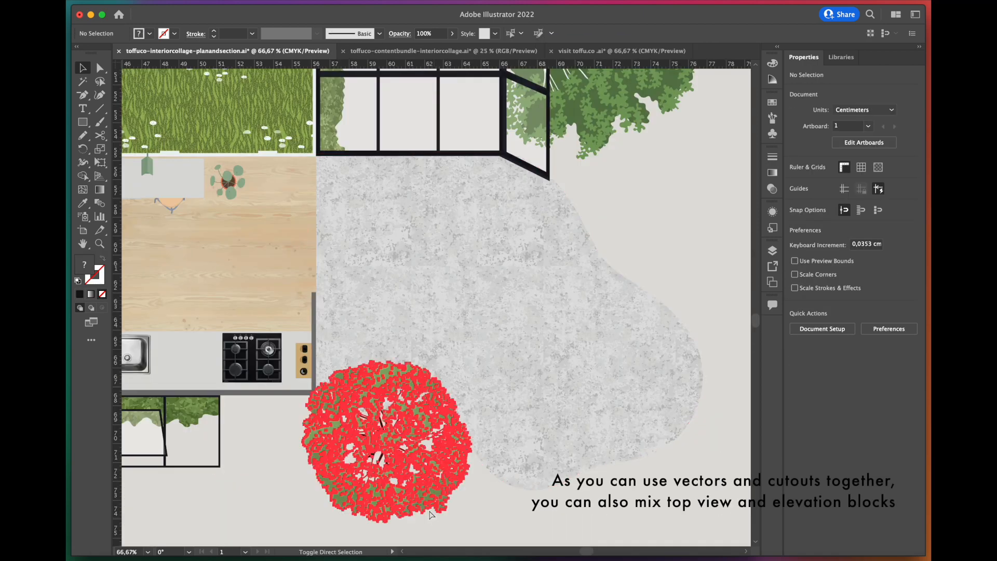
pyautogui.click(288, 476)
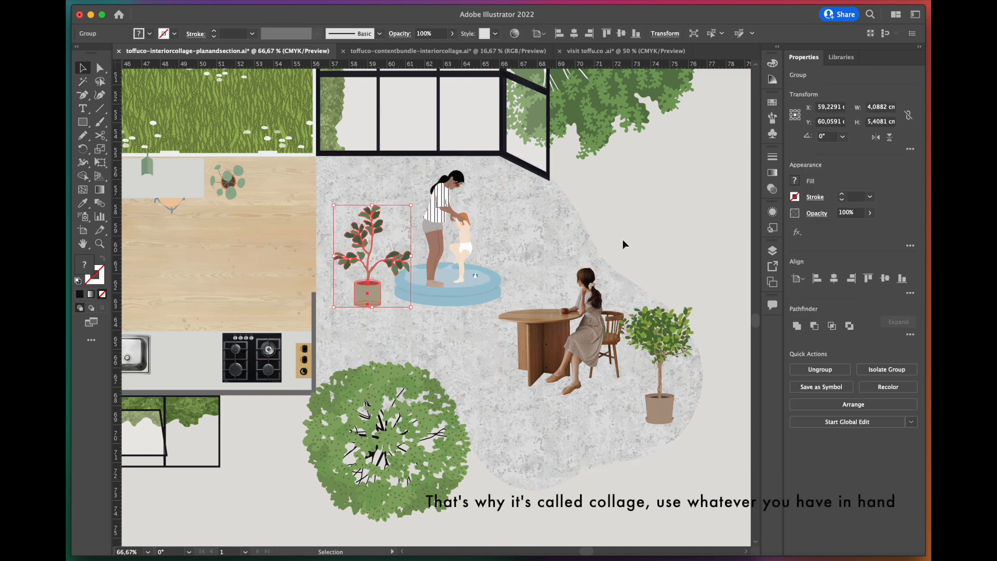
# Rotate the woman watering plants a quarter turn onto the large glass wall and arrange the leafy potted plant behind its upper window frames.
pyautogui.click(698, 346)
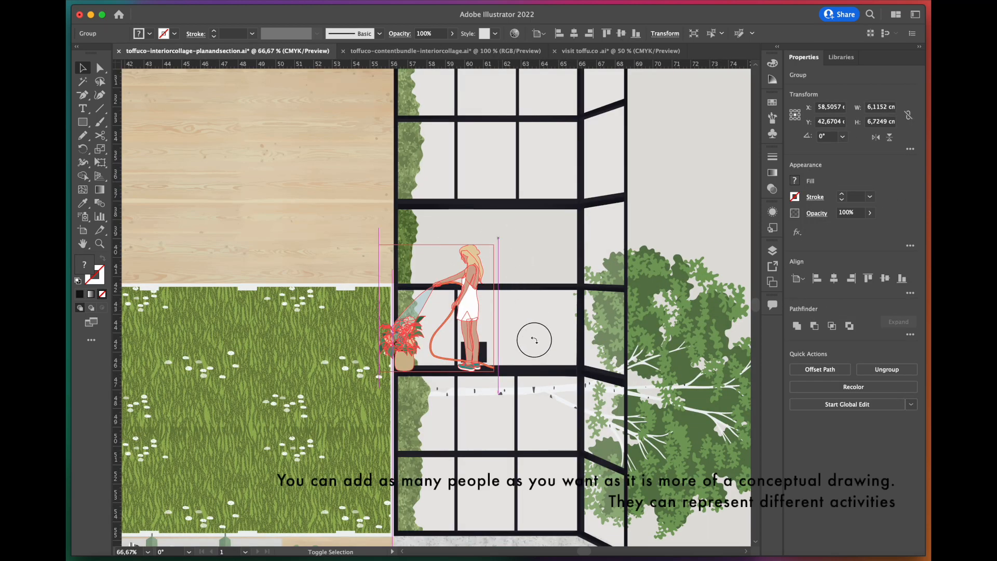
pyautogui.moveTo(534, 340); pyautogui.dragTo(477, 382)
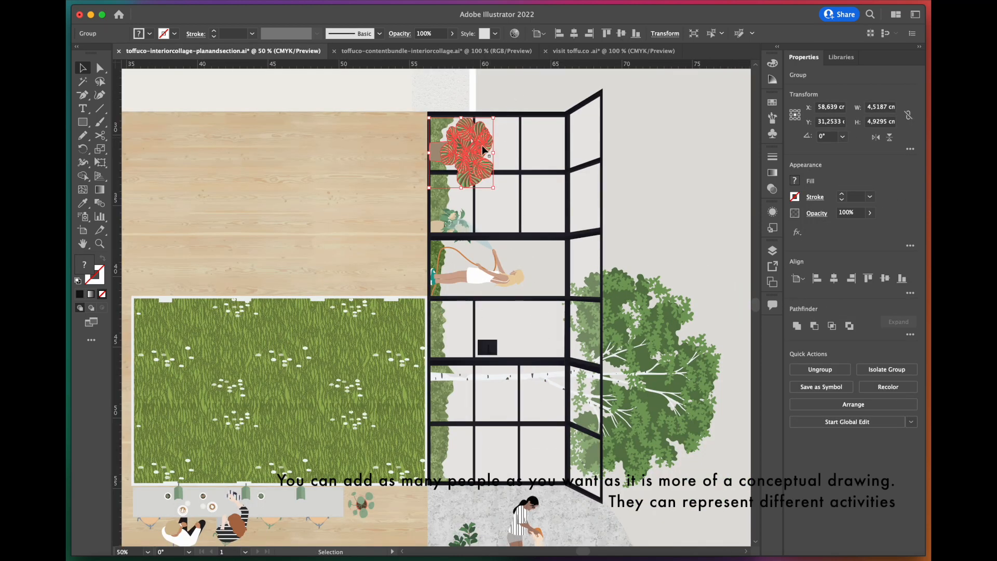
pyautogui.rightClick(478, 156)
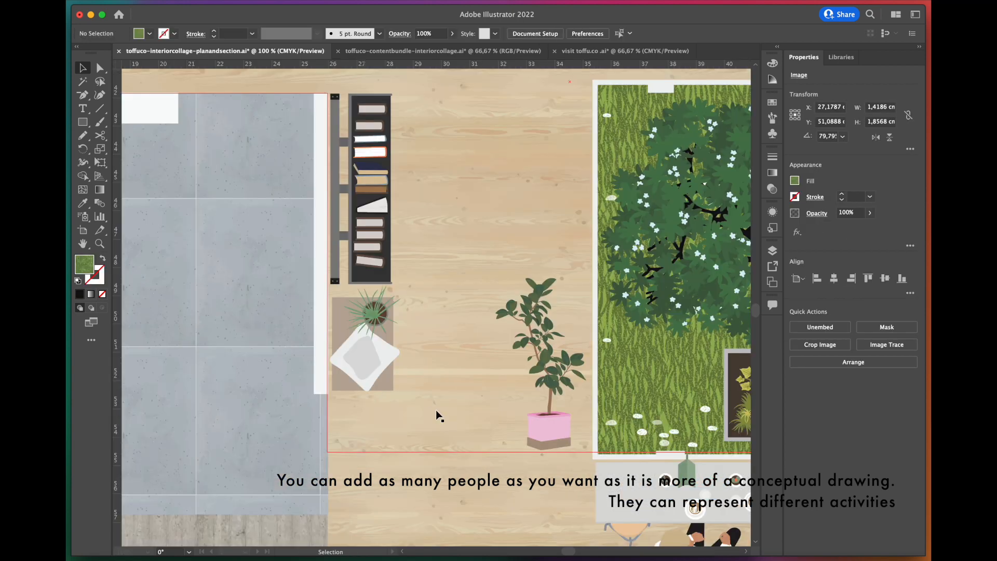
# Set a pet on the white cushion beside the bookshelf and furnish the bathroom with a toilet, striped rug and bathtub rotated 90°.
pyautogui.scroll(3, 351, 418)
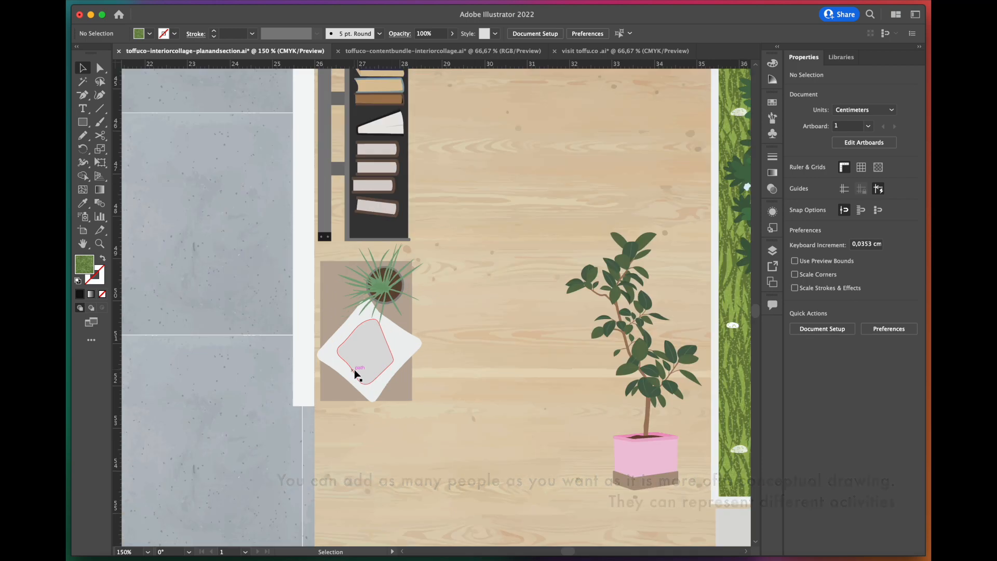
pyautogui.press('super+shift+z')
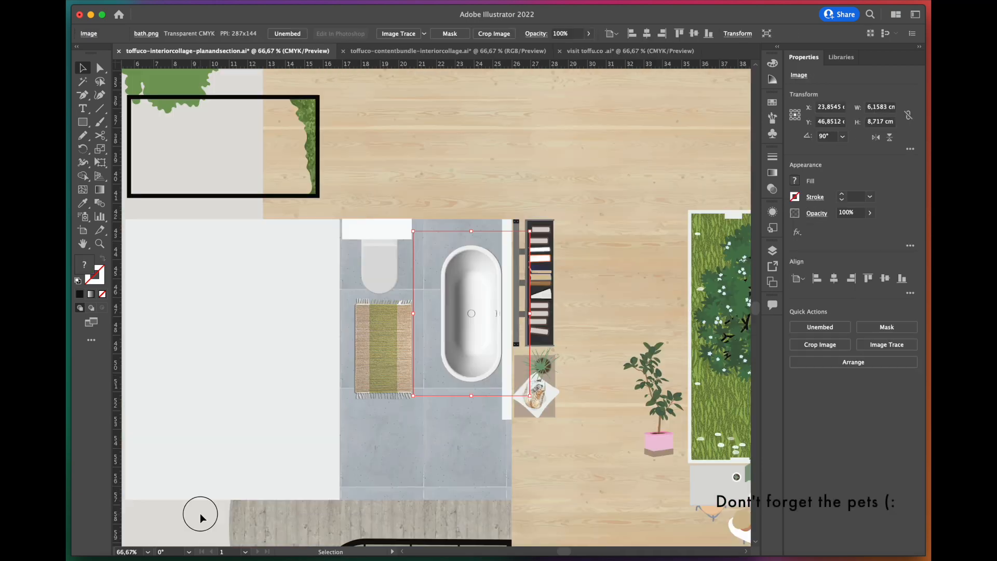
pyautogui.click(200, 513)
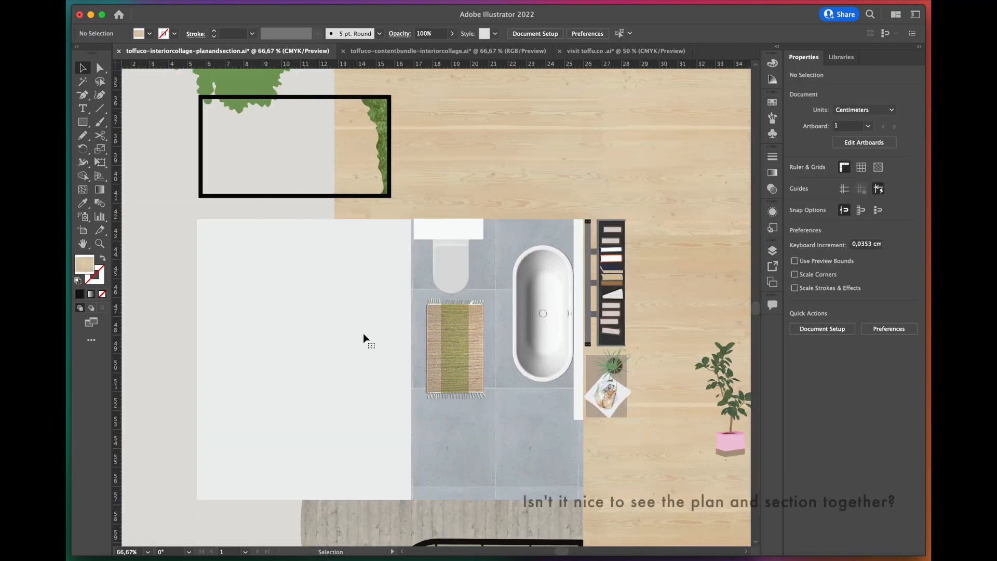
# Add the bedroom furniture group rotated 90° in the white room, with hanging plants and a seated figure below it.
pyautogui.click(364, 337)
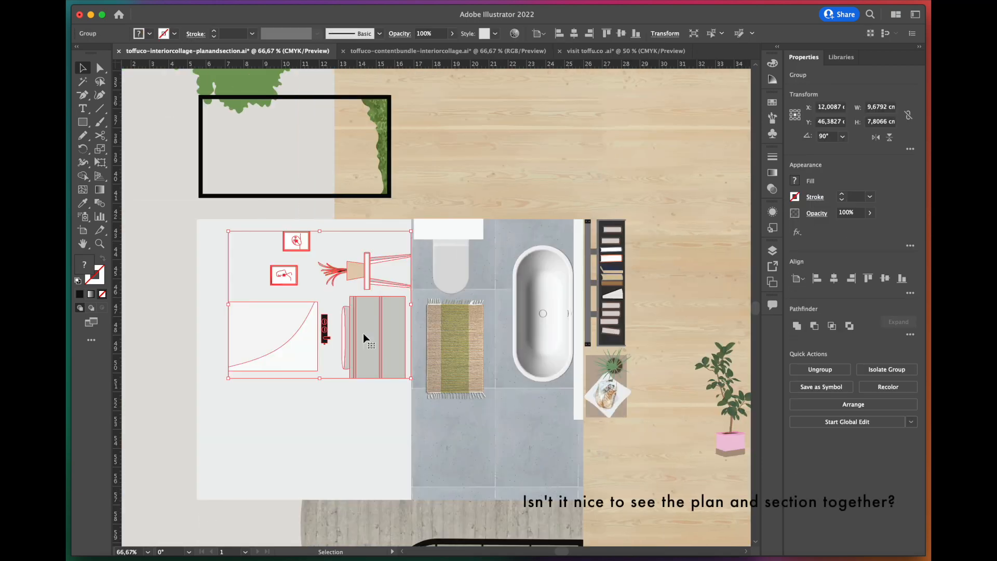
pyautogui.press('super+z')
pyautogui.click(177, 399)
pyautogui.press('super+z')
pyautogui.click(183, 475)
# Place a wooden spiral staircase and a stack of books on the ground floor beneath the section's upper slab.
pyautogui.scroll(-2, 191, 384)
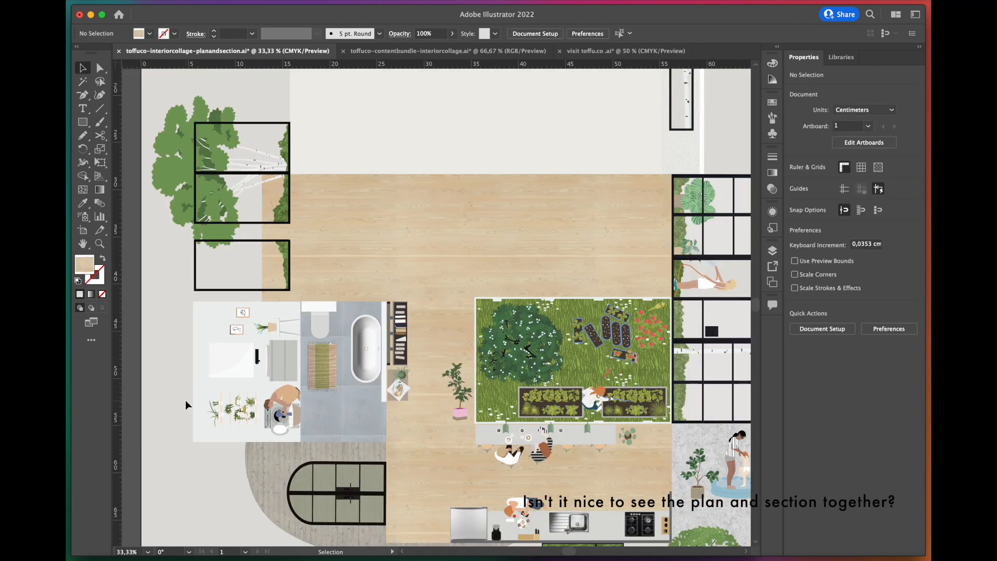
pyautogui.scroll(3, 513, 232)
pyautogui.press('super+z')
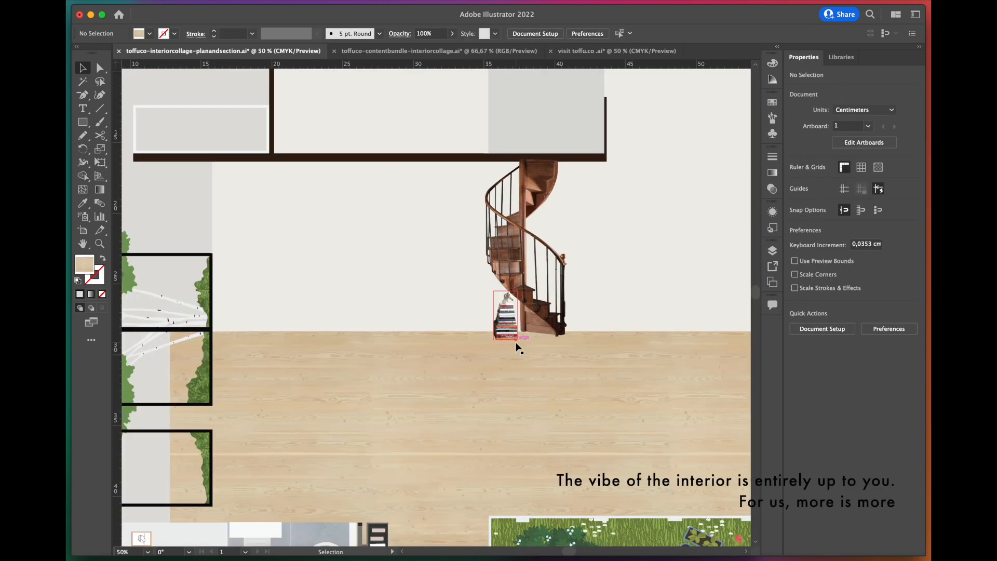
# Furnish the ground floor beside the spiral staircase with a bookshelf, framed pictures, a potted tree, seated readers and a work table on a rug.
pyautogui.press('super+z')
pyautogui.press('super+z')
pyautogui.press('super+z')
pyautogui.press('super+z')
pyautogui.press('super+z')
pyautogui.press('super+z')
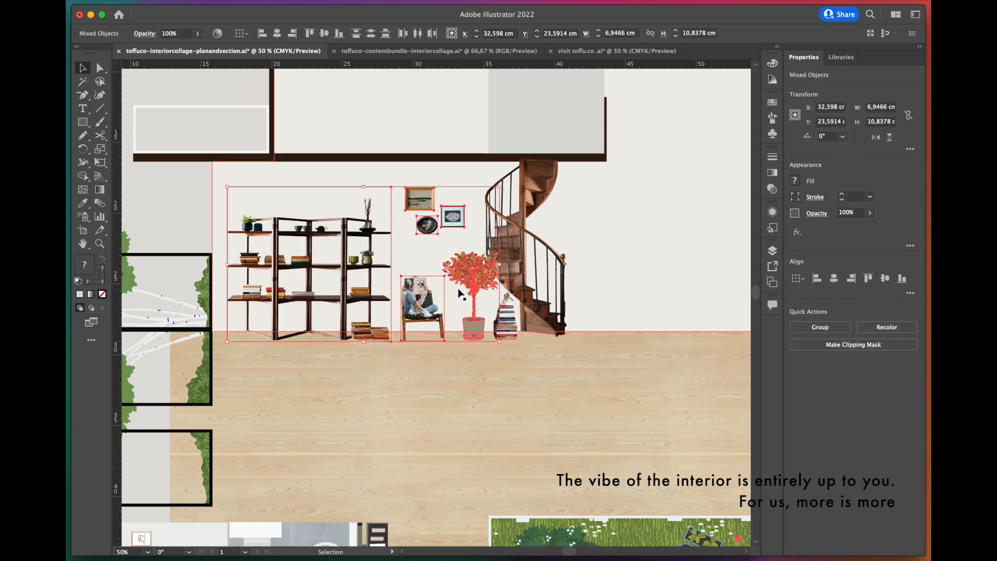
pyautogui.press('super+z')
pyautogui.press('super+z')
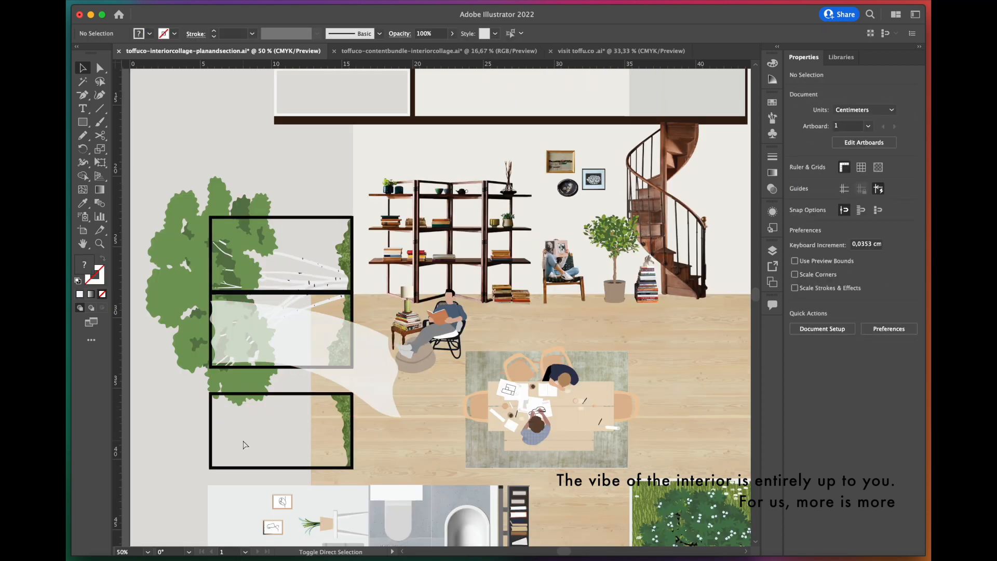
# Place a cat rotated 90° over the upper corner of the black window frame beside the bookshelf and send it to the back.
pyautogui.press('super+z')
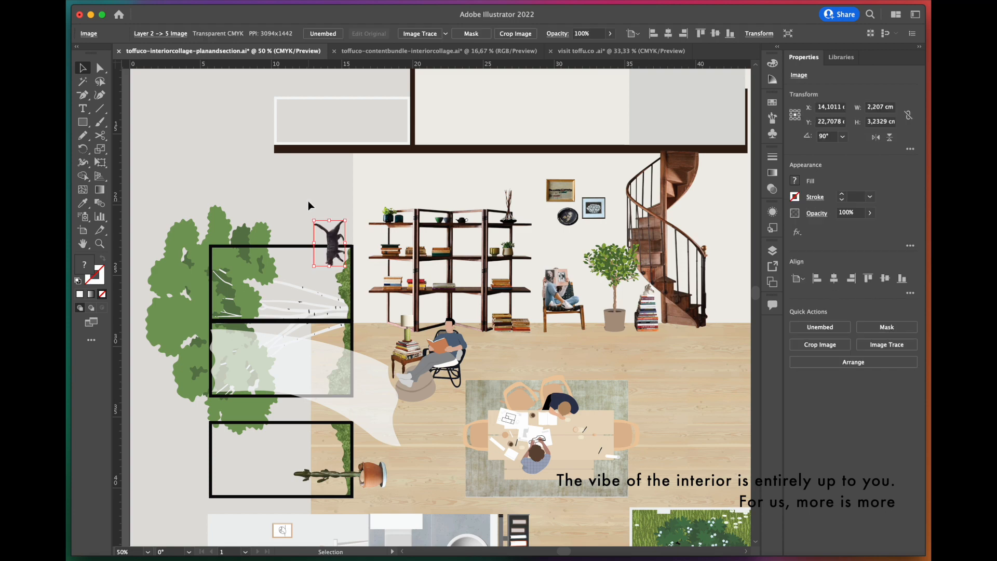
pyautogui.scroll(3, 333, 239)
pyautogui.rightClick(333, 248)
pyautogui.moveTo(356, 414)
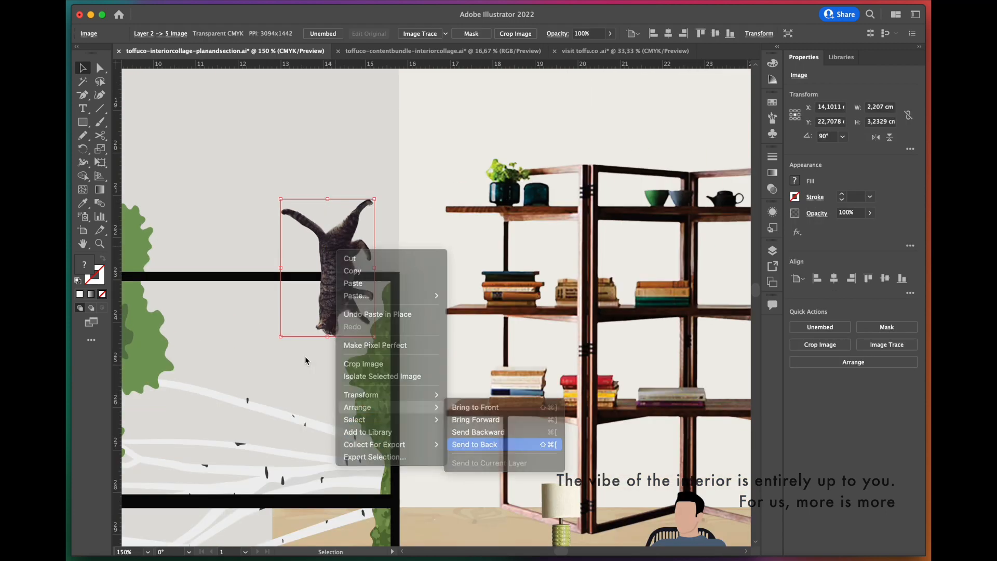
pyautogui.click(478, 445)
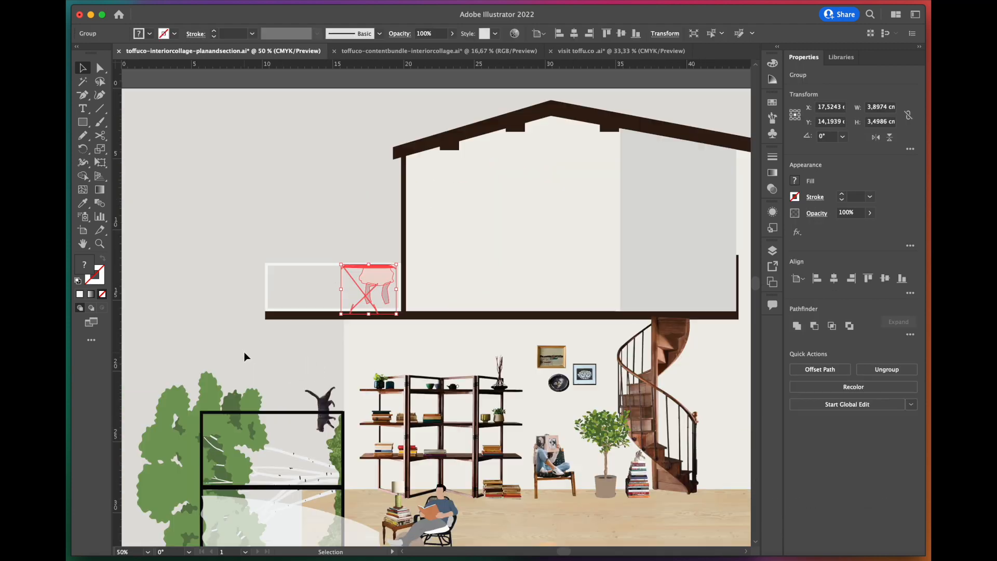
# Furnish the balcony with a folding rack, cactus and standing figure, and add the red pendant lamp, wall shelf and potted plant upstairs.
pyautogui.press('super+z')
pyautogui.press('super+z')
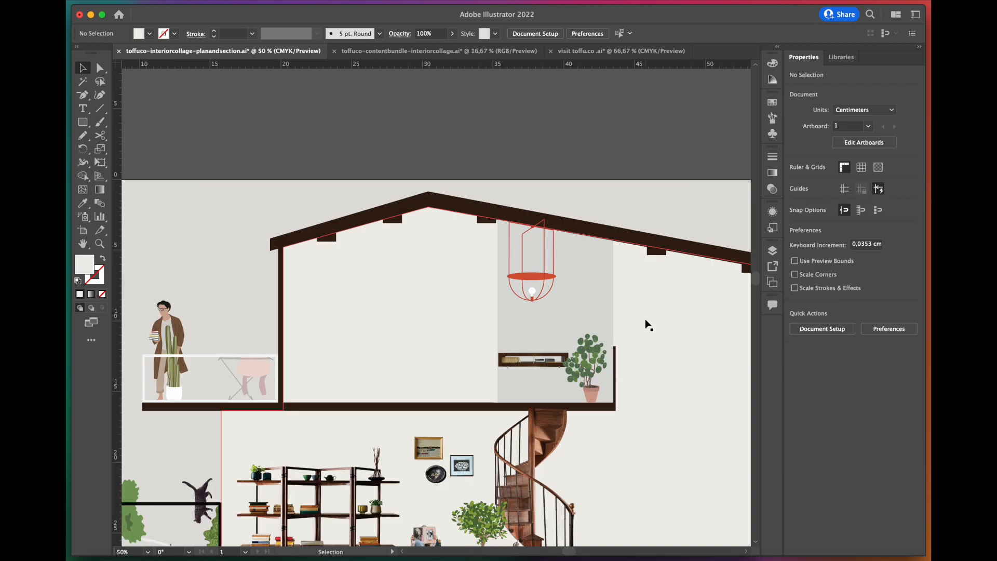
# Fit out the upstairs bedroom with decorated wall shelves, a bed with a seated figure, a yellow cabinet and a cat beside the bed.
pyautogui.press('super+z')
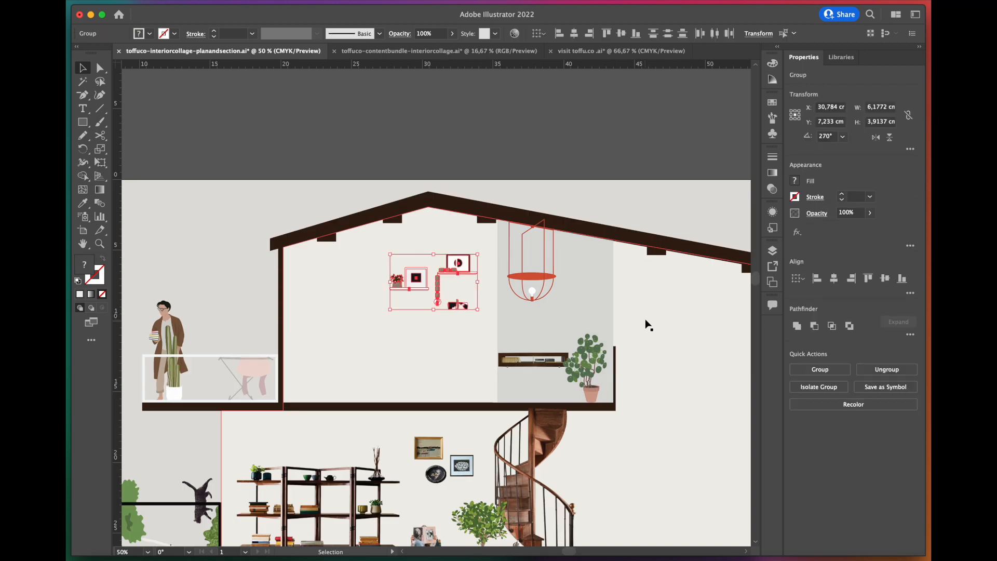
pyautogui.press('super+z')
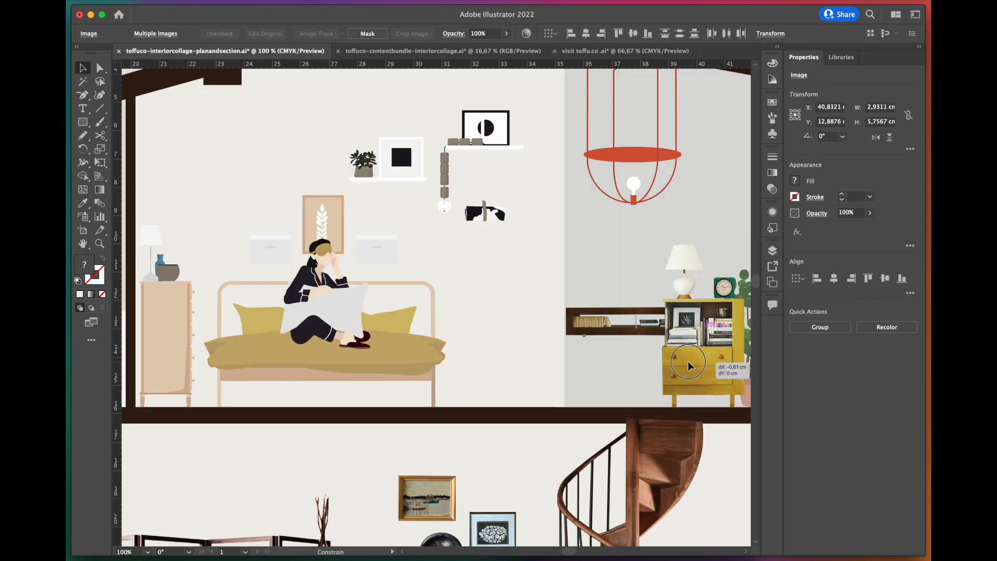
pyautogui.moveTo(688, 360); pyautogui.dragTo(482, 361)
pyautogui.moveTo(743, 373); pyautogui.dragTo(448, 370)
# Furnish the double-height living area with a multi-arm hanging lamp, framed pictures and a sideboard, and place a figure outside its white wall.
pyautogui.moveTo(471, 75); pyautogui.dragTo(470, 442)
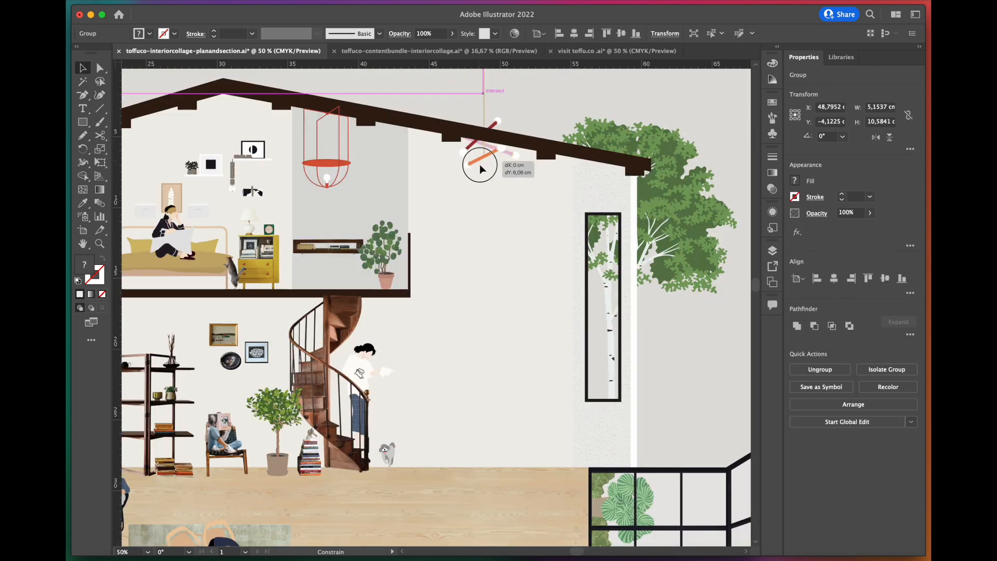
pyautogui.moveTo(479, 164); pyautogui.dragTo(479, 285)
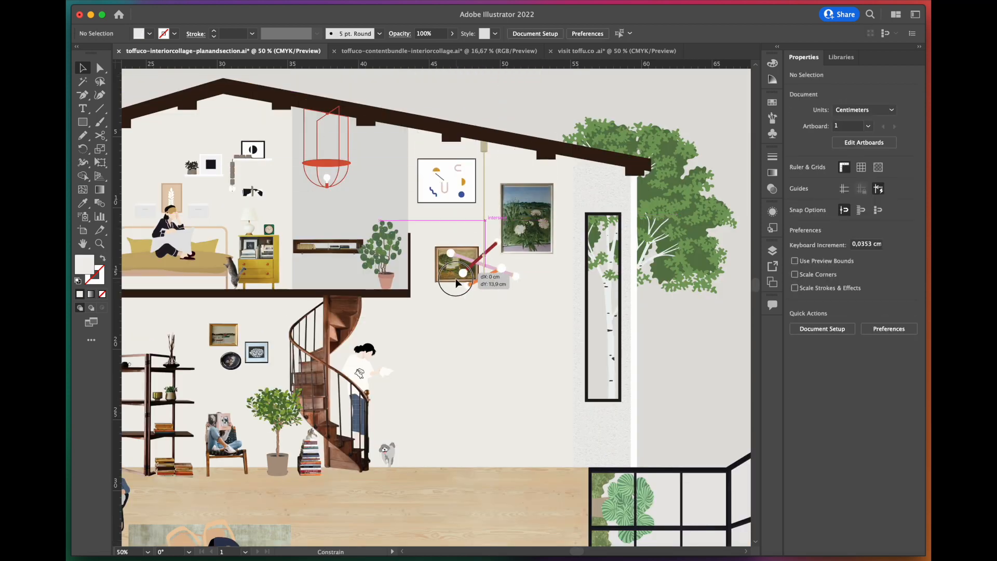
pyautogui.moveTo(442, 283); pyautogui.dragTo(454, 322)
pyautogui.moveTo(731, 439); pyautogui.dragTo(419, 432)
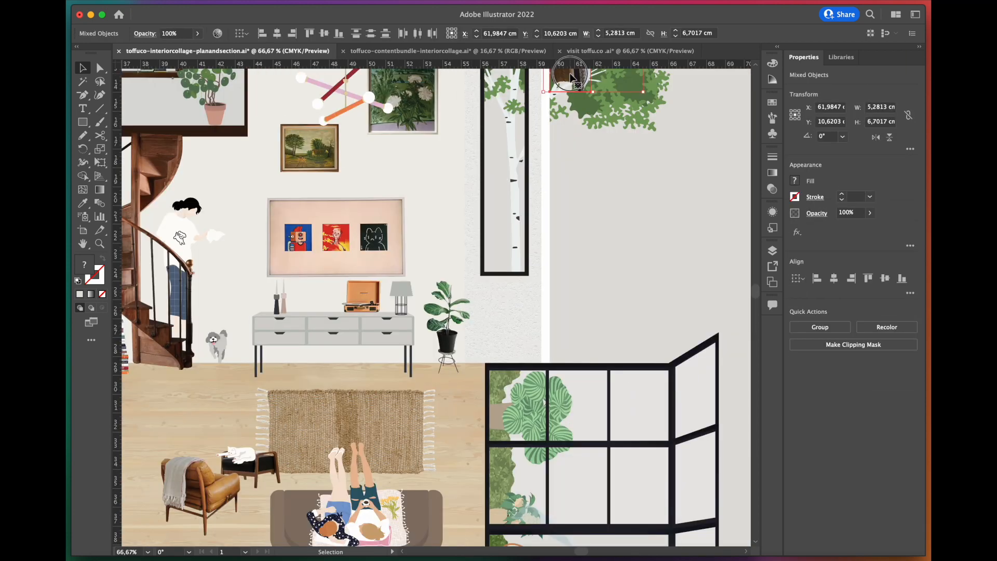
pyautogui.moveTo(569, 78); pyautogui.dragTo(606, 244)
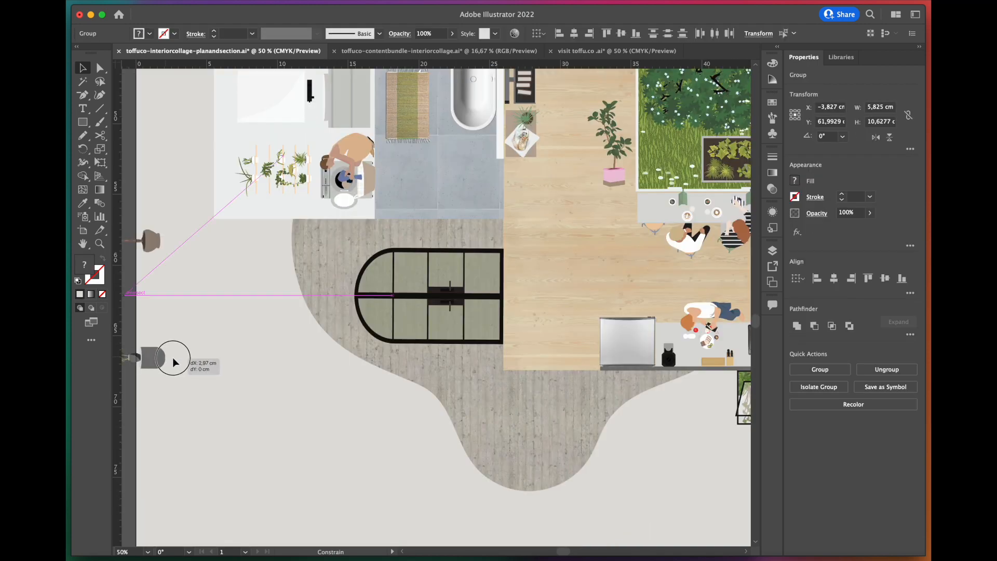
# Place potted plants and a person with a dog at the arched deck door, and position the leaf-sweeping figure beside the deck tree.
pyautogui.moveTo(167, 356); pyautogui.dragTo(511, 358)
pyautogui.moveTo(500, 120); pyautogui.dragTo(512, 322)
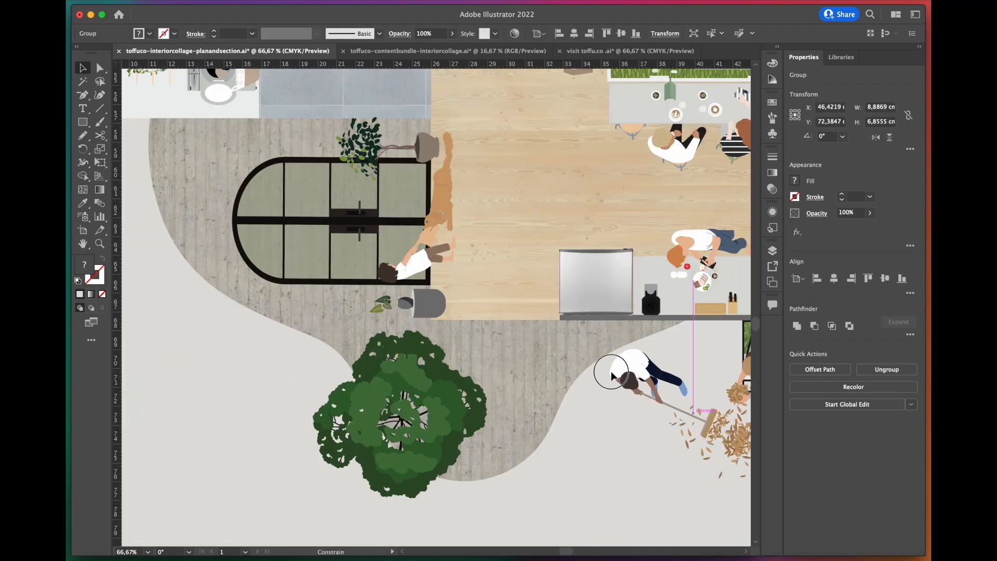
pyautogui.moveTo(613, 375); pyautogui.dragTo(476, 370)
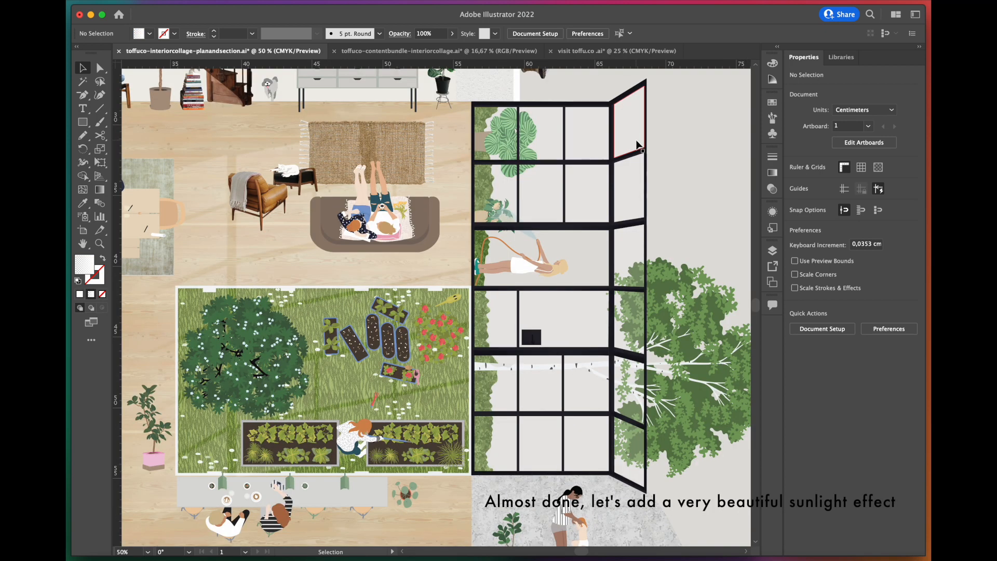
# Copy the large glass wall into the empty area below the artboard and reflect the copy across the vertical axis.
pyautogui.scroll(-1, 639, 146)
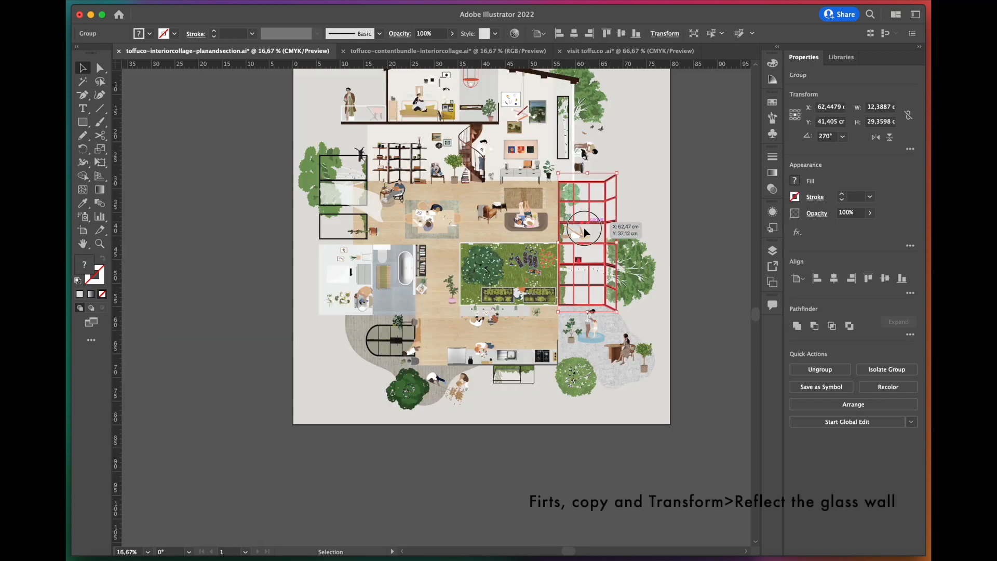
pyautogui.moveTo(596, 238); pyautogui.dragTo(513, 471)
pyautogui.rightClick(500, 296)
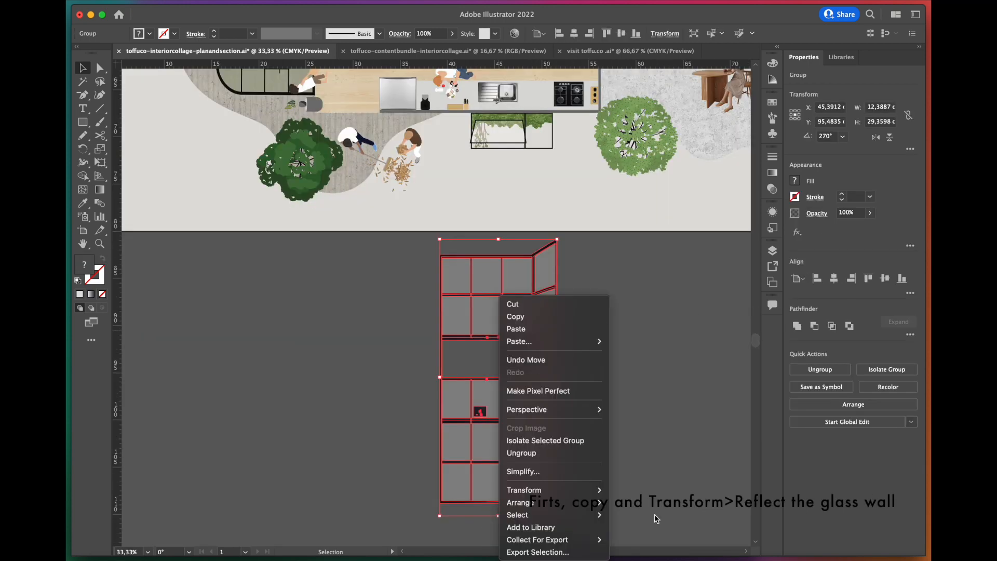
pyautogui.moveTo(584, 492)
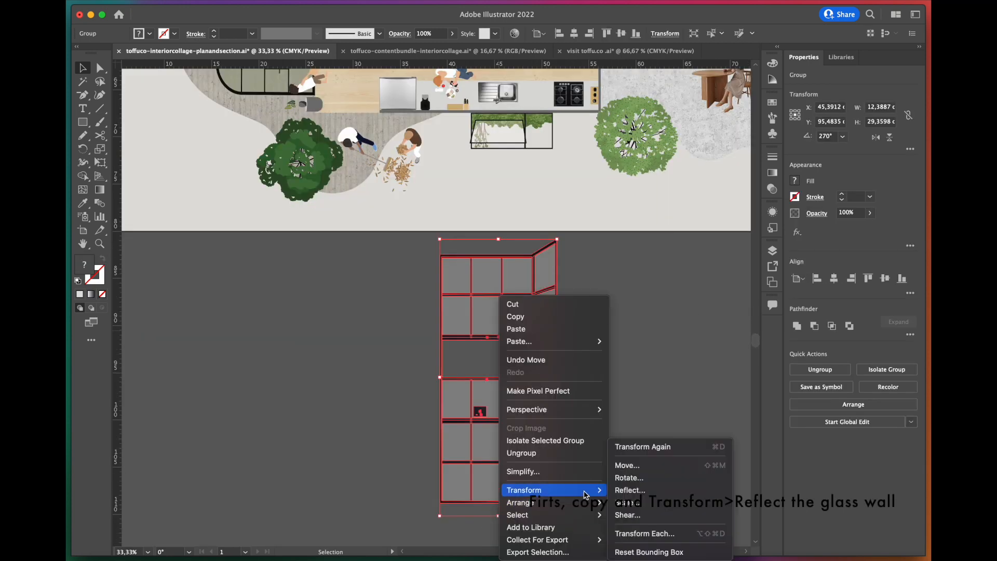
pyautogui.click(632, 490)
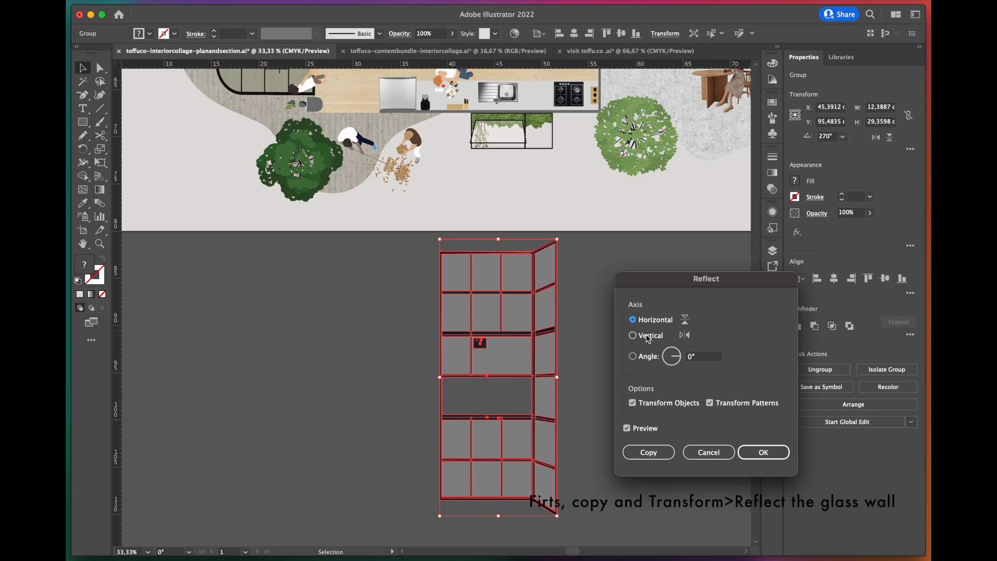
pyautogui.click(649, 337)
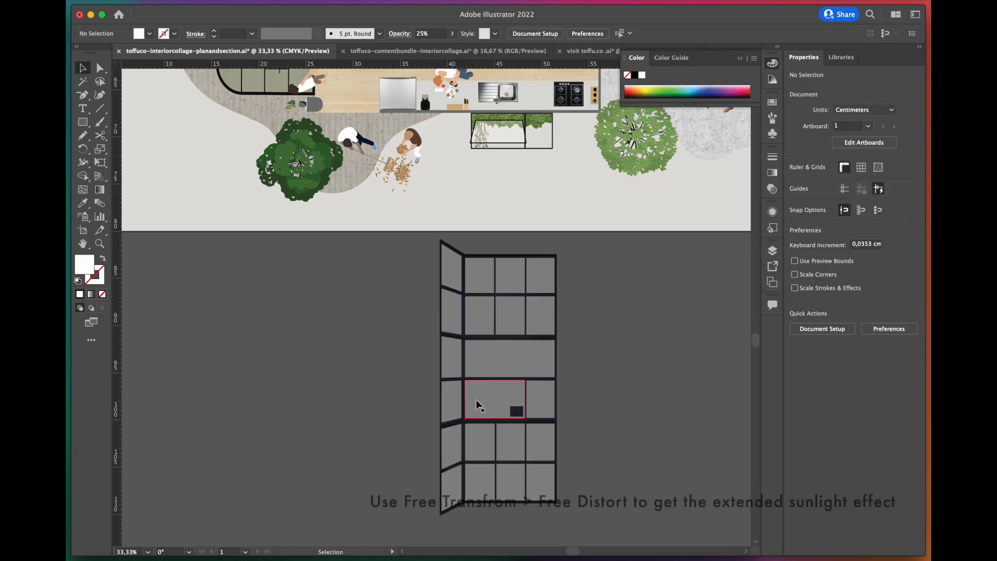
# Skew the reflected glass wall copy with Free Distort, stretching its outer corners outward into an extended sunlight shape.
pyautogui.click(475, 405)
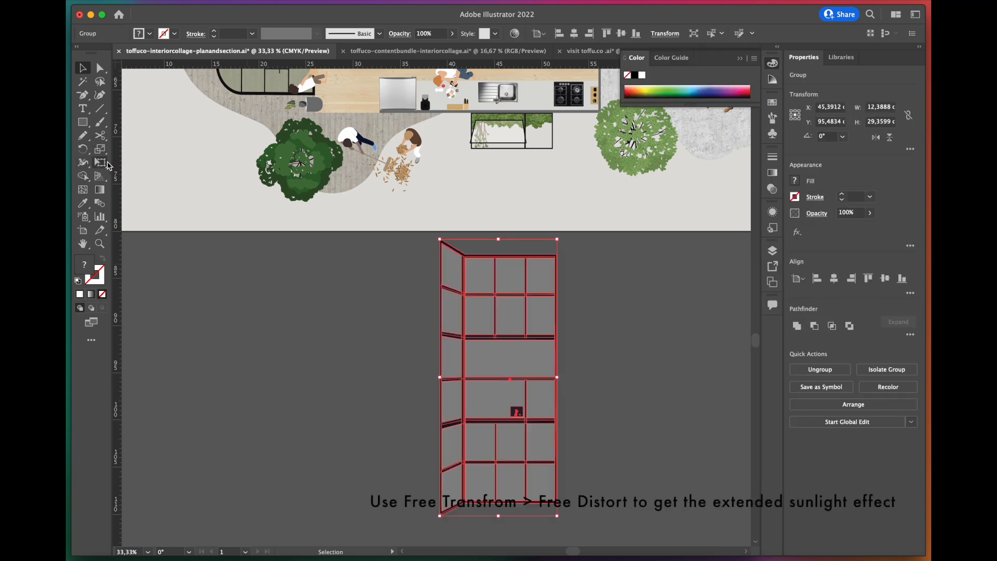
pyautogui.click(104, 165)
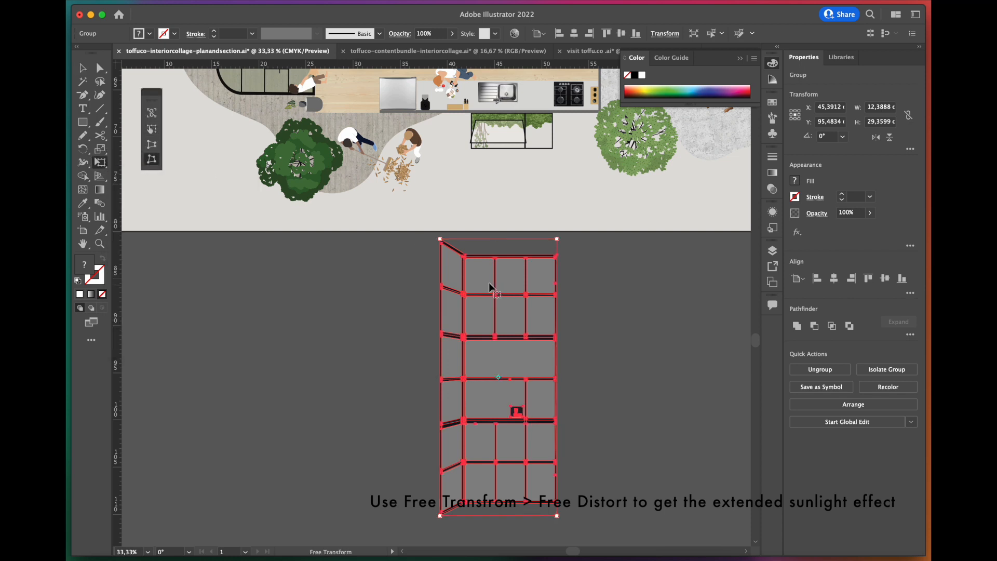
pyautogui.moveTo(436, 248); pyautogui.dragTo(385, 260)
pyautogui.moveTo(440, 516); pyautogui.dragTo(361, 502)
pyautogui.moveTo(363, 247); pyautogui.dragTo(360, 226)
# Separate the translucent glass panes from the distorted wall copy and remove its black frame.
pyautogui.click(101, 67)
pyautogui.hotkey('ctrl', '-')
pyautogui.moveTo(509, 301); pyautogui.dragTo(320, 338)
pyautogui.click(391, 407)
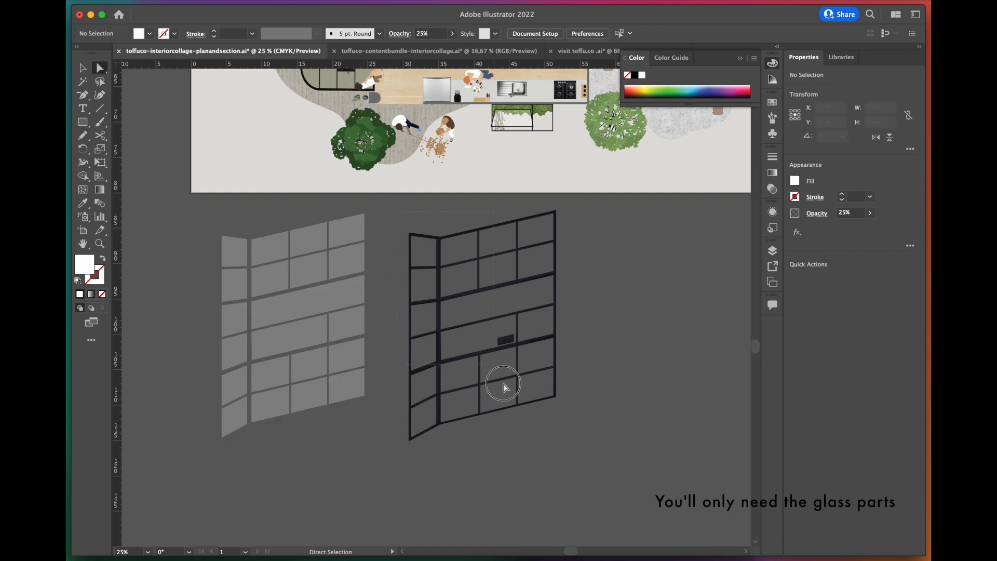
pyautogui.moveTo(597, 488); pyautogui.dragTo(597, 485)
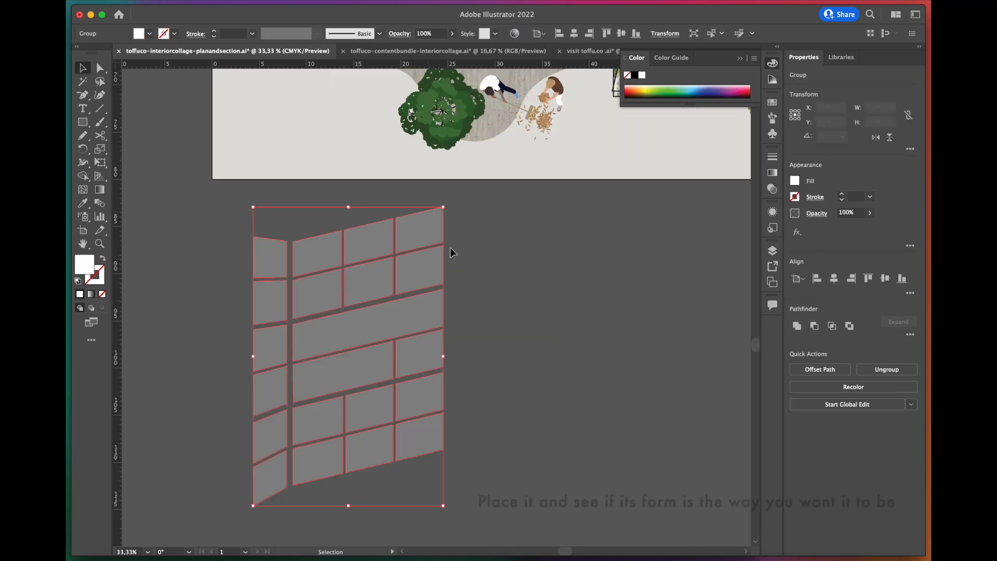
# Test the glass panes over the floor plan, adjust their proportions, and move them back below the artboard.
pyautogui.moveTo(308, 325); pyautogui.dragTo(282, 326)
pyautogui.hotkey('ctrl', '-')
pyautogui.moveTo(265, 448); pyautogui.dragTo(340, 257)
pyautogui.scroll(1, 359, 266)
pyautogui.scroll(1, 363, 305)
pyautogui.moveTo(417, 343); pyautogui.dragTo(418, 317)
pyautogui.moveTo(417, 119); pyautogui.dragTo(418, 121)
pyautogui.moveTo(329, 219); pyautogui.dragTo(359, 219)
pyautogui.scroll(-1, 441, 145)
pyautogui.moveTo(407, 191); pyautogui.dragTo(406, 450)
pyautogui.scroll(1, 408, 450)
# Extend the outer edge points of the narrow pane column diagonally outward, making the column about 7 cm wide.
pyautogui.press('a')
pyautogui.click(354, 342)
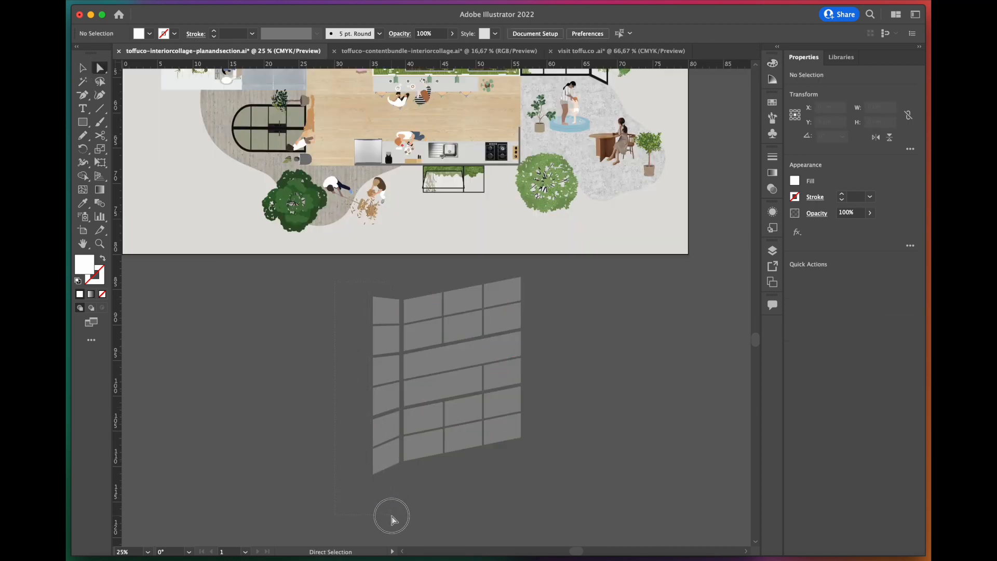
pyautogui.moveTo(392, 516); pyautogui.dragTo(391, 514)
pyautogui.moveTo(369, 478); pyautogui.dragTo(350, 314)
# Apply a linear gradient to the outer pane column and change its black color stop to white.
pyautogui.click(773, 174)
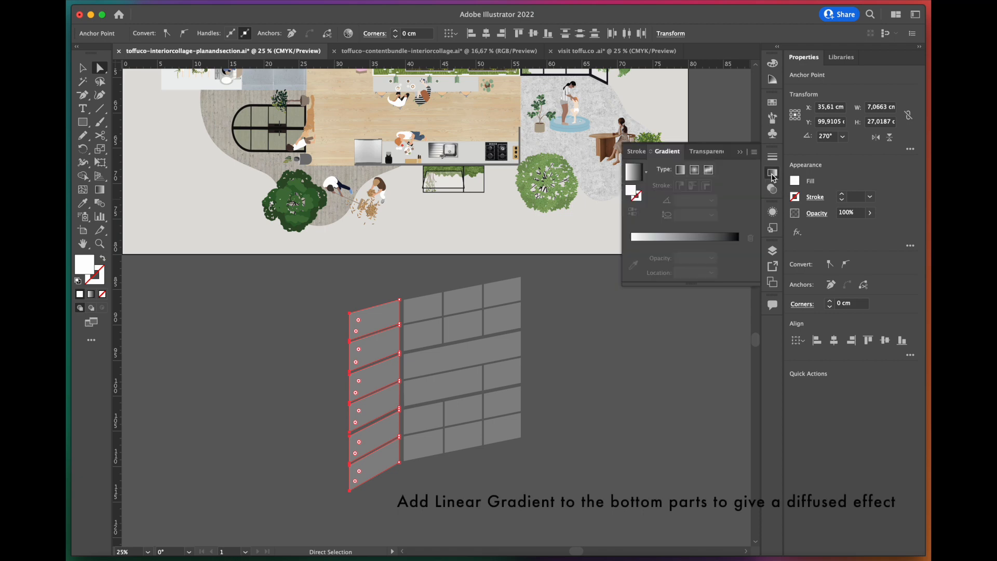
pyautogui.click(680, 170)
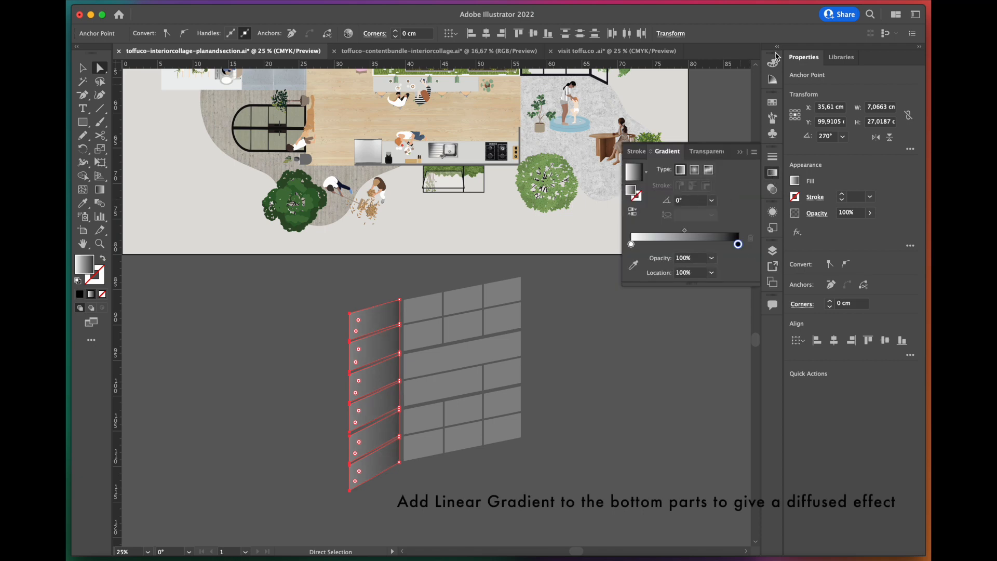
pyautogui.click(774, 60)
pyautogui.click(641, 77)
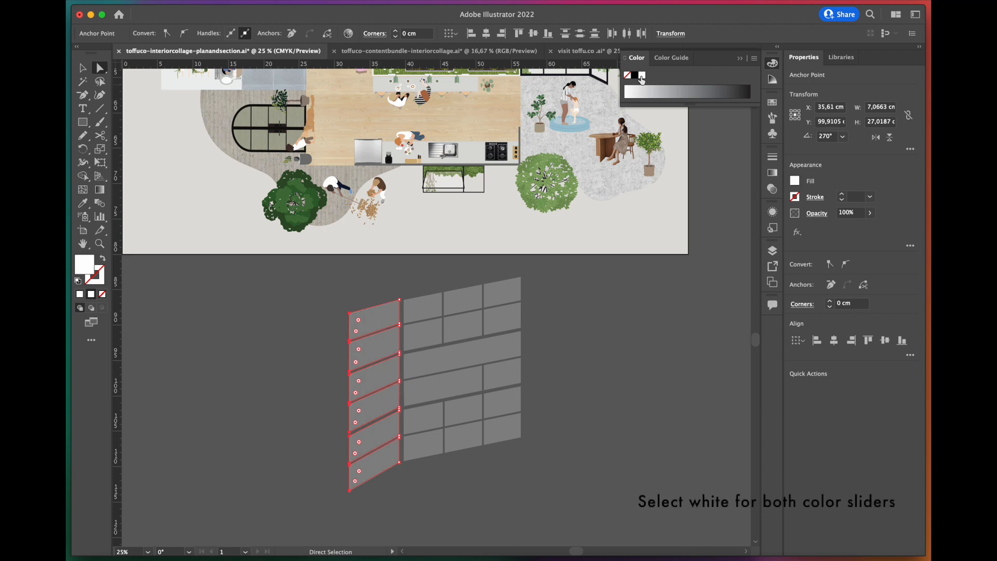
# Set the gradient's outer color stop to 0% opacity and shift the midpoint toward that transparent end.
pyautogui.click(773, 172)
pyautogui.click(632, 245)
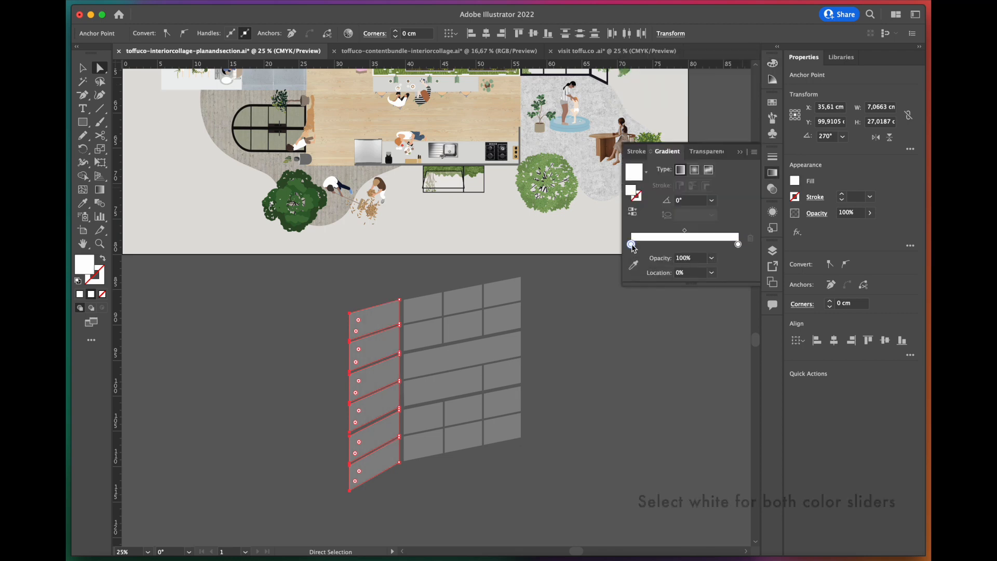
pyautogui.click(712, 258)
pyautogui.click(723, 272)
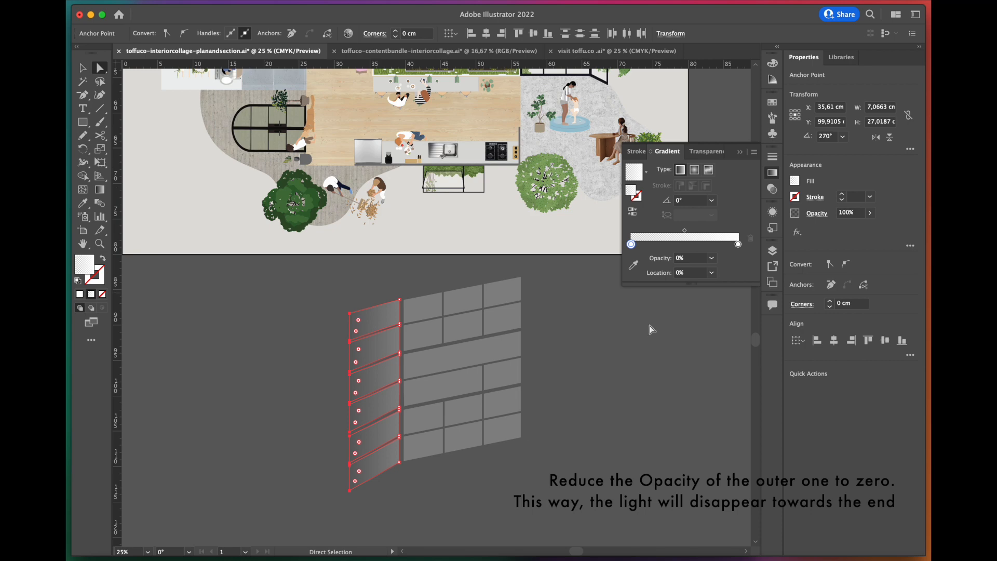
pyautogui.scroll(1, 372, 517)
pyautogui.click(685, 230)
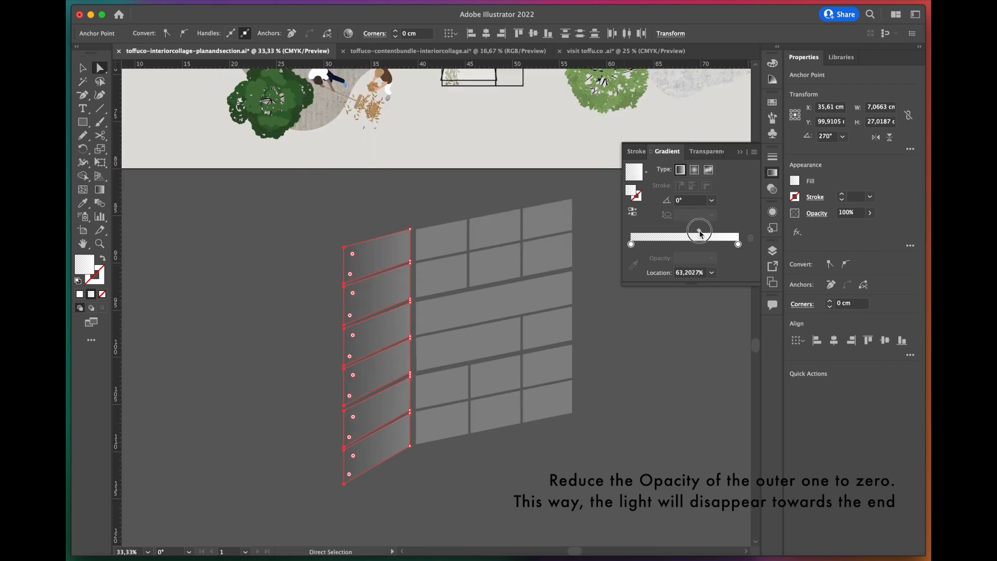
pyautogui.moveTo(700, 234); pyautogui.dragTo(663, 238)
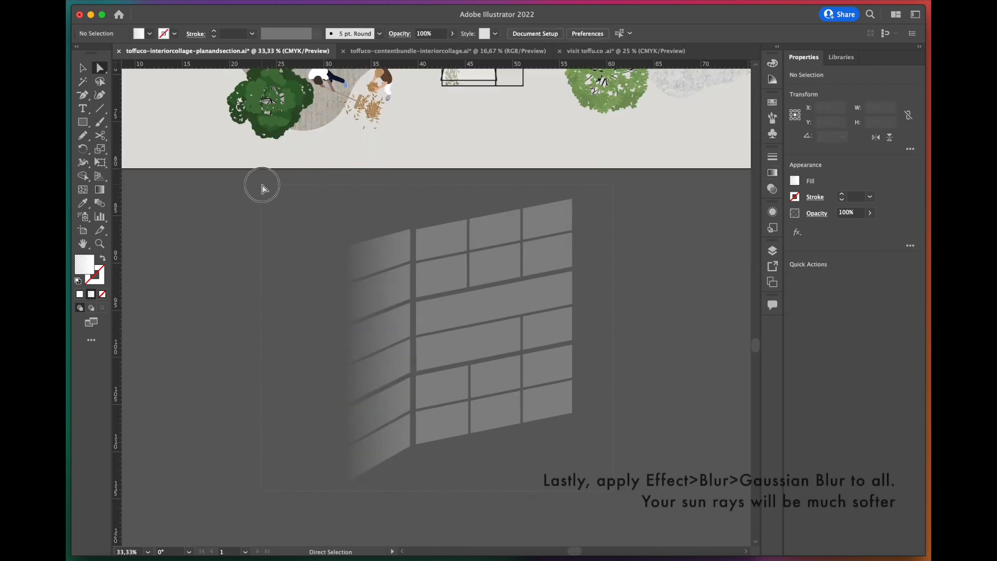
# Apply a Gaussian Blur with a radius of 4,4941 pixels to all the glass panes.
pyautogui.press('super+a')
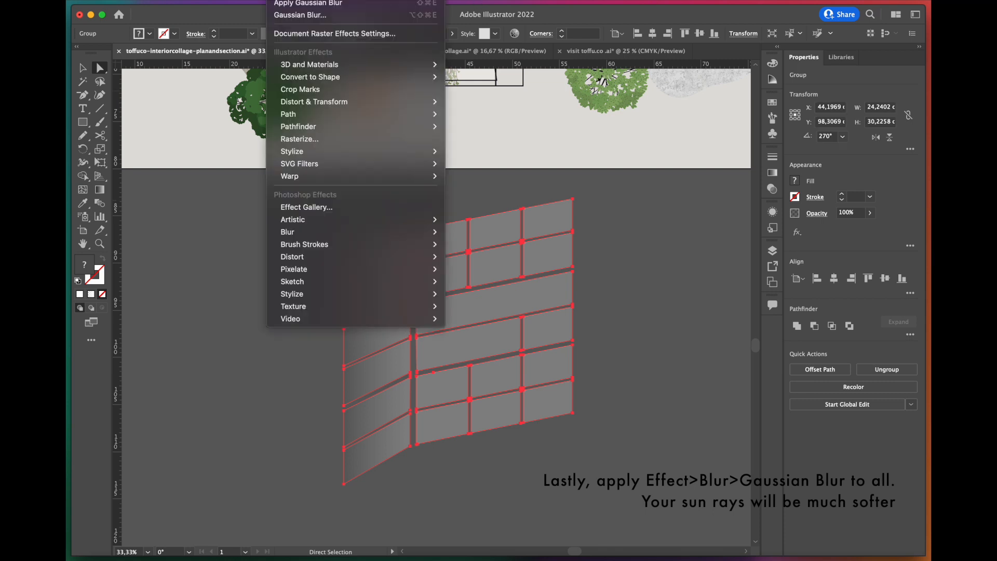
pyautogui.moveTo(355, 235)
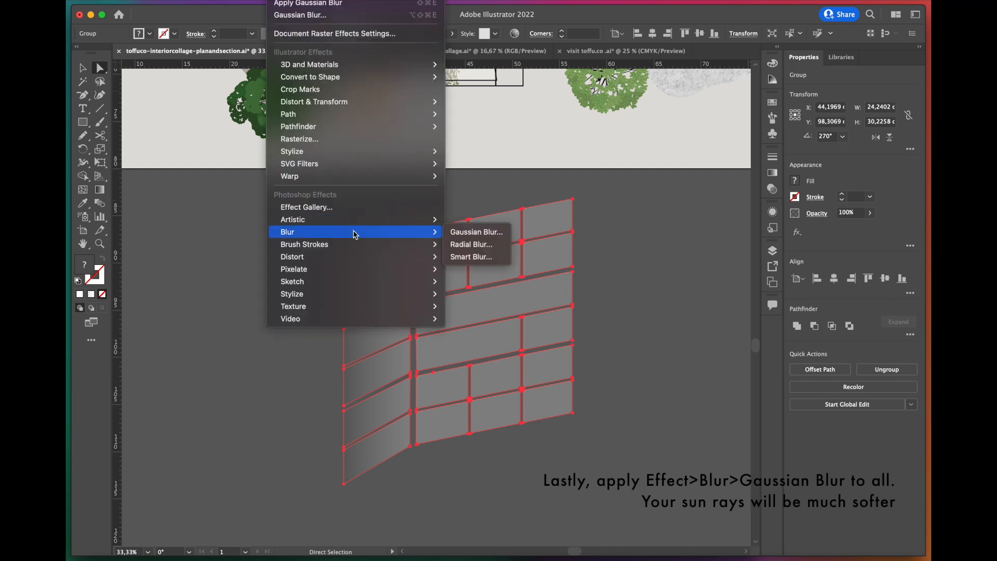
pyautogui.click(466, 234)
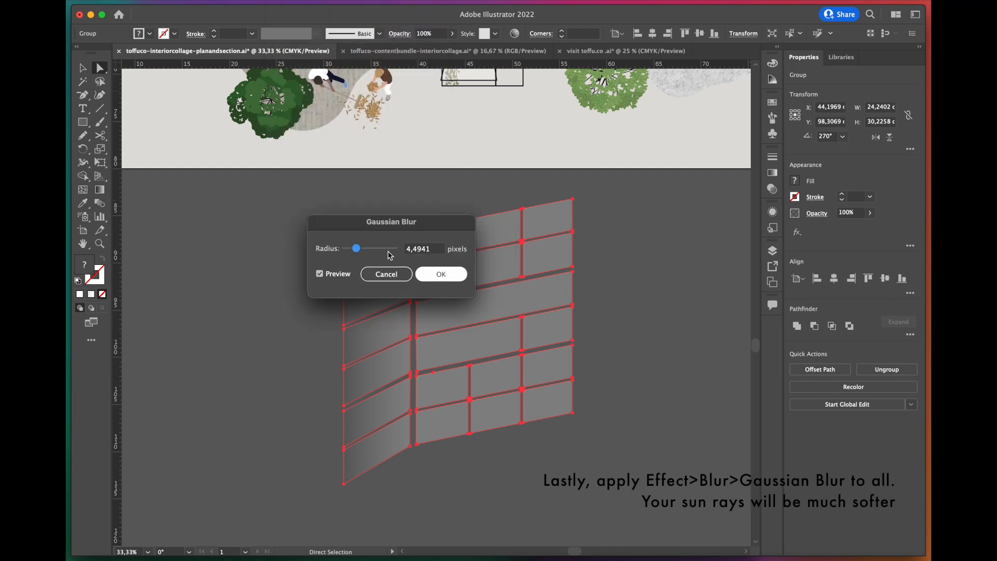
pyautogui.click(435, 274)
pyautogui.click(445, 472)
pyautogui.press('v')
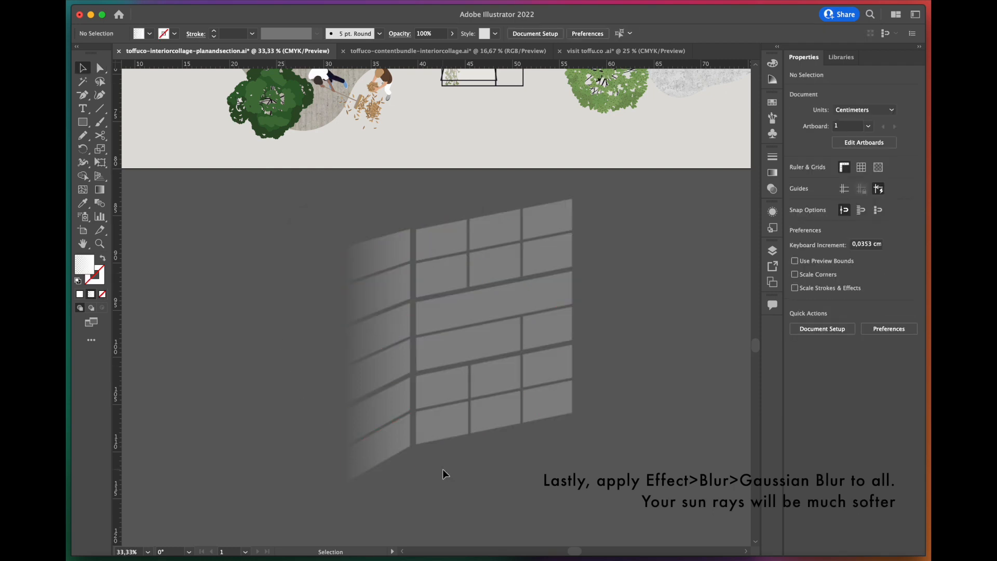
# Move the blurred glass pane group onto the plan's living area and garden, aligning its straight outer edge with the large window wall.
pyautogui.scroll(2, 446, 473)
pyautogui.scroll(5, 439, 462)
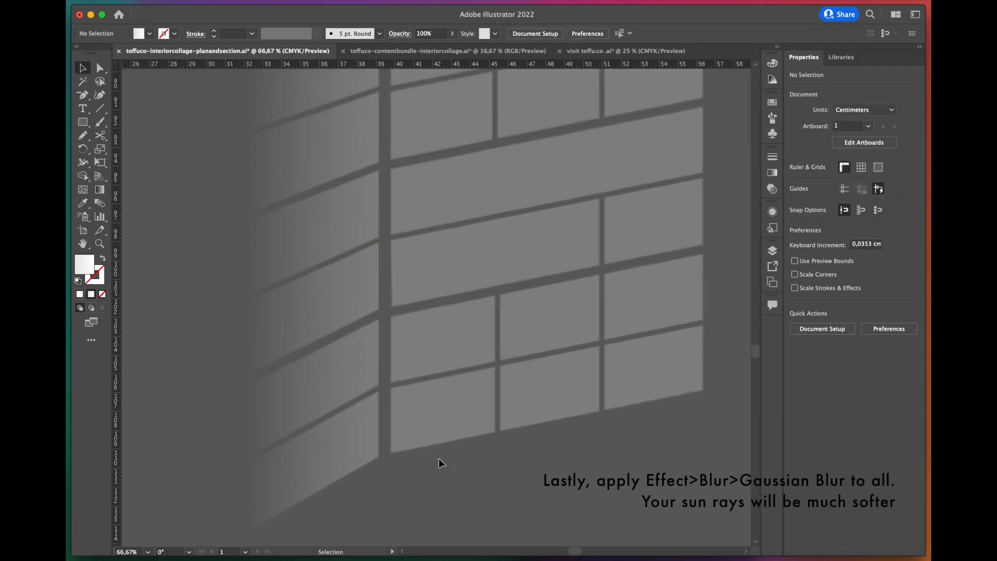
pyautogui.scroll(-4, 370, 474)
pyautogui.moveTo(337, 484); pyautogui.dragTo(415, 116)
pyautogui.scroll(4, 415, 115)
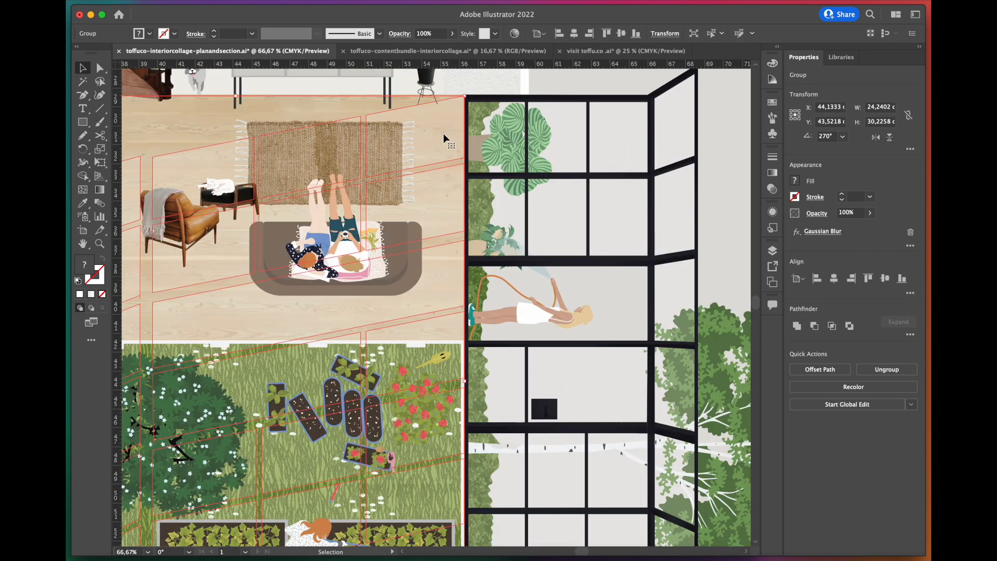
pyautogui.moveTo(444, 137); pyautogui.dragTo(453, 131)
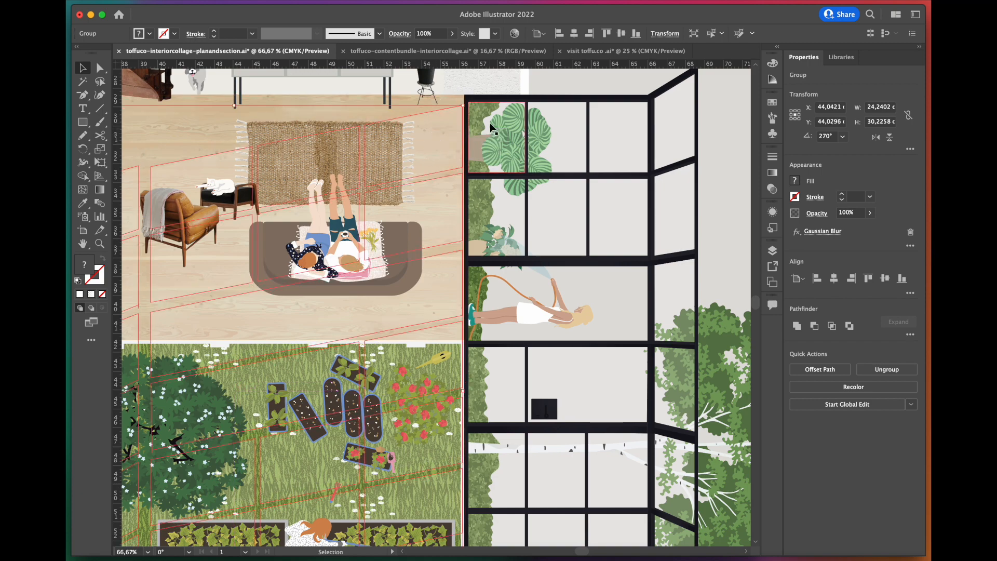
pyautogui.scroll(-1, 492, 123)
pyautogui.click(675, 151)
pyautogui.scroll(-1, 637, 141)
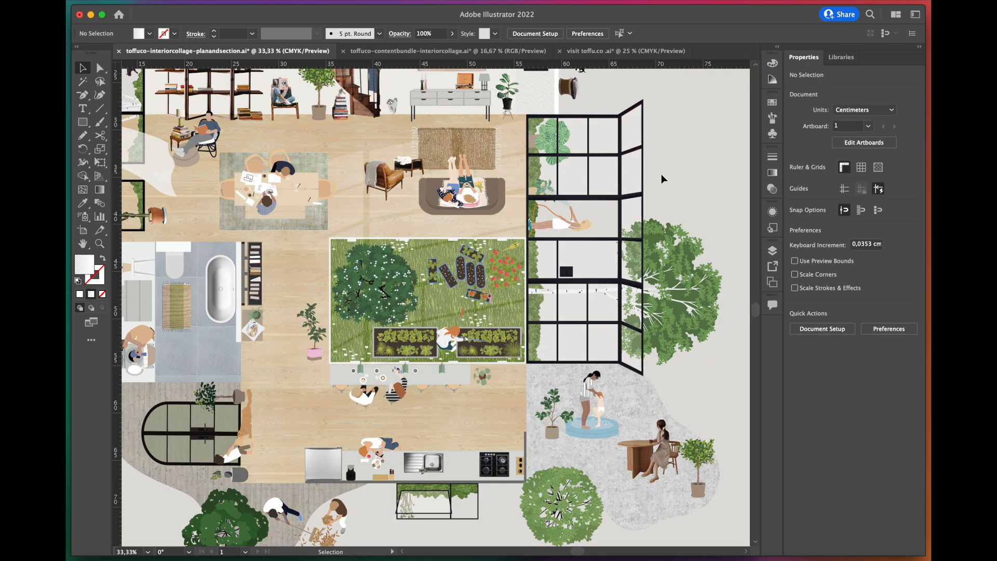
# Examine the finished collage around the garden, kitchen, terrace and entrance areas of the ground floor plan.
pyautogui.scroll(1, 440, 280)
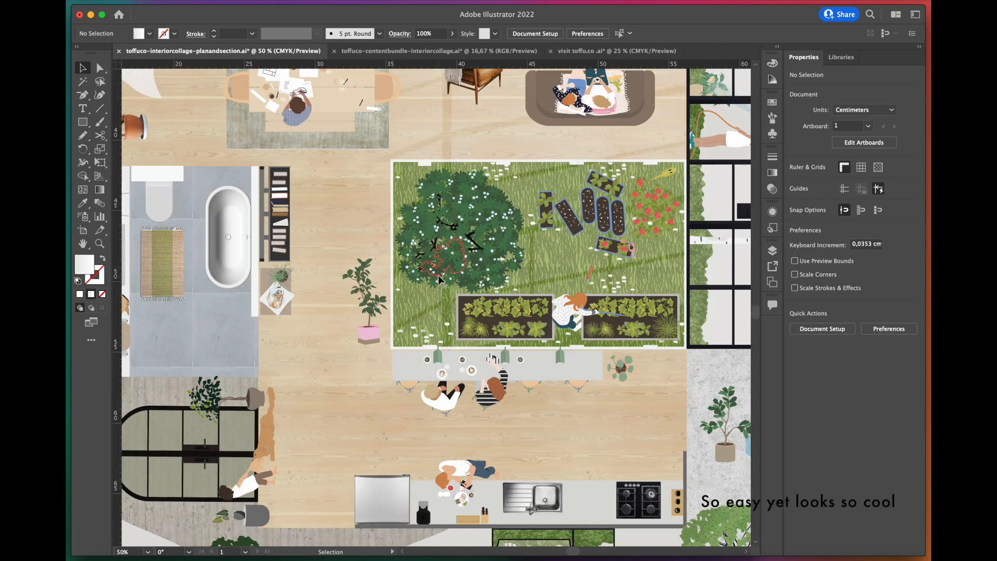
pyautogui.scroll(1, 439, 280)
pyautogui.scroll(1, 440, 281)
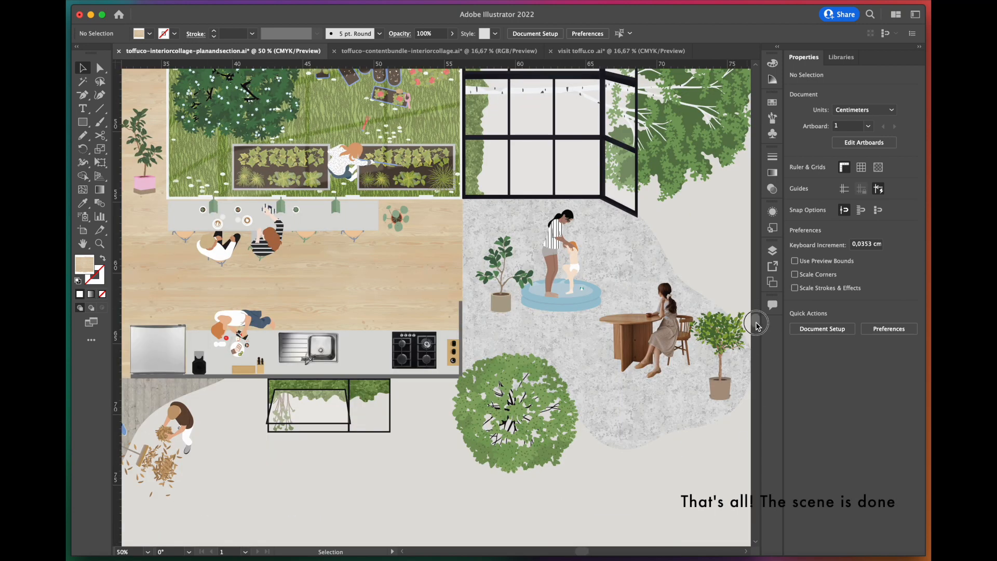
pyautogui.moveTo(756, 325); pyautogui.dragTo(756, 291)
pyautogui.moveTo(582, 552); pyautogui.dragTo(561, 551)
pyautogui.moveTo(756, 288); pyautogui.dragTo(770, 320)
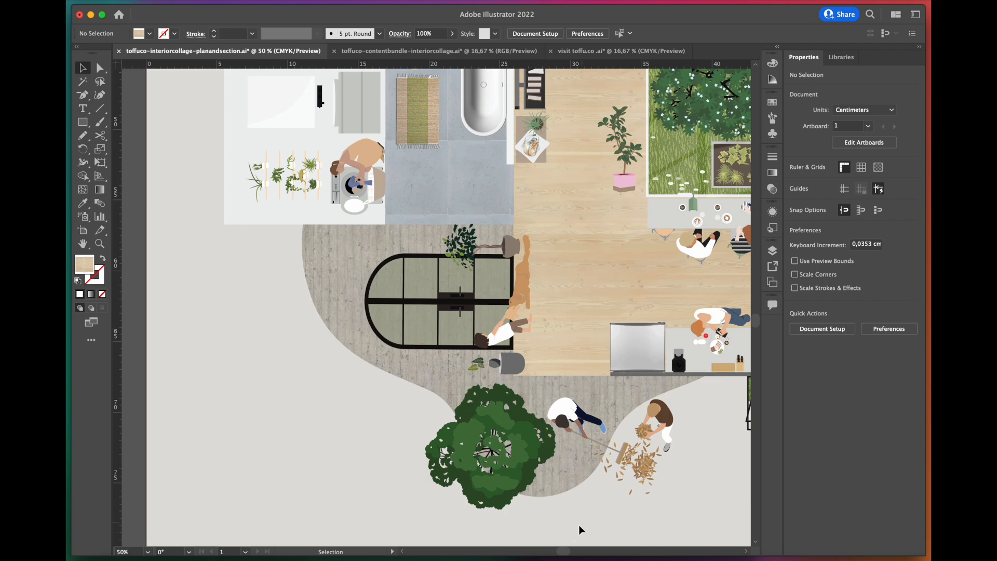